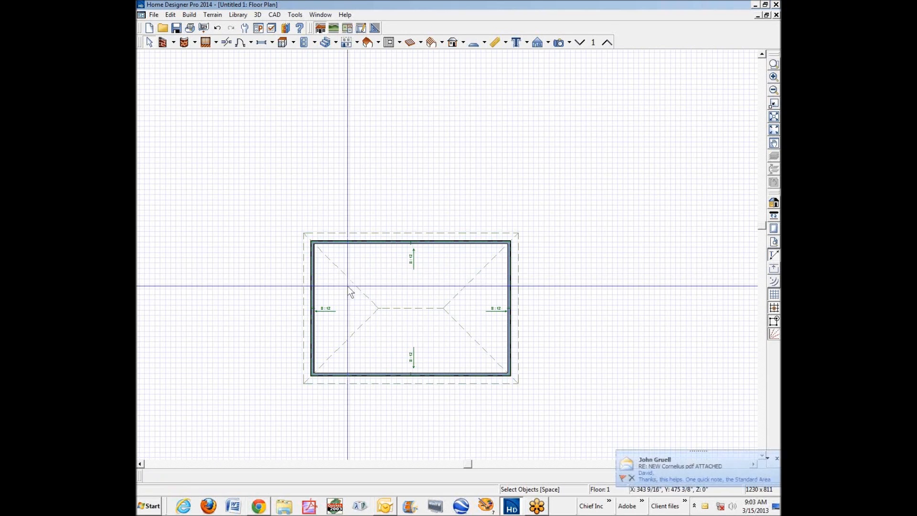
Change the room's floor covering to the Dark Parquet material from the library's wood flooring
right_click(382, 267)
click(410, 295)
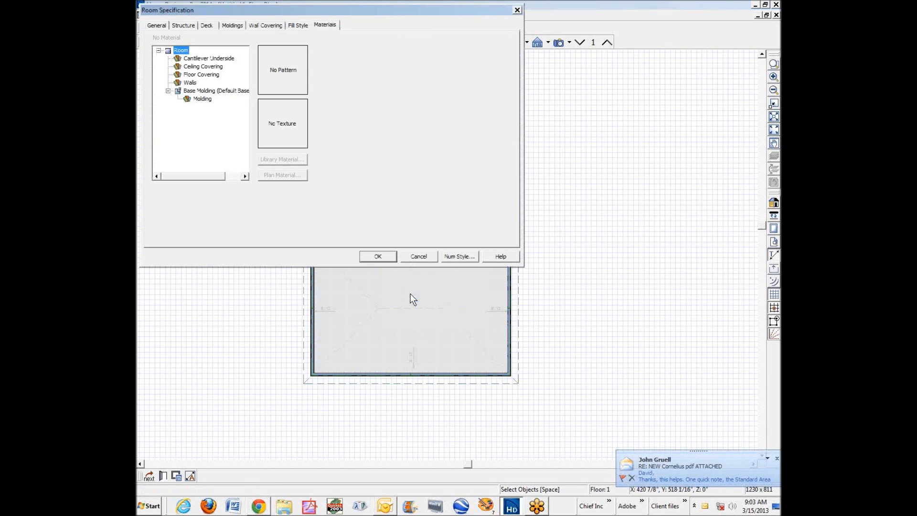
click(201, 75)
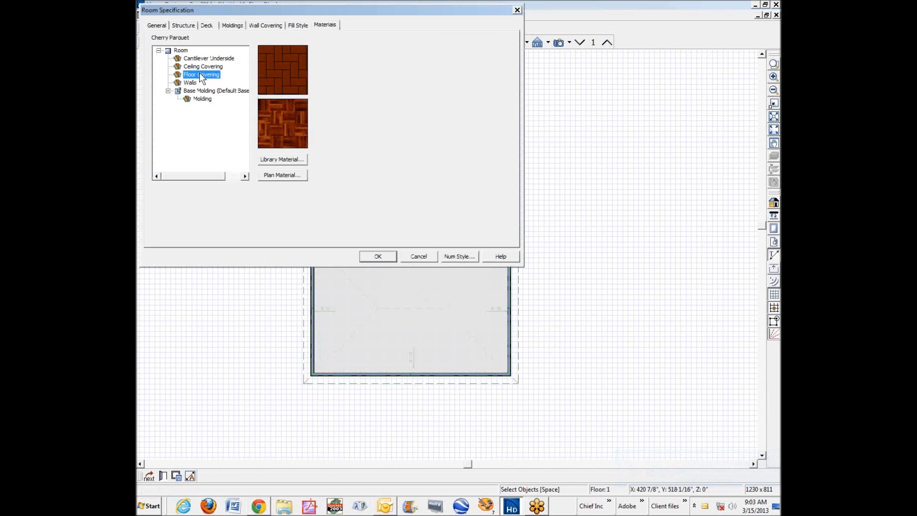
drag(305, 14, 372, 61)
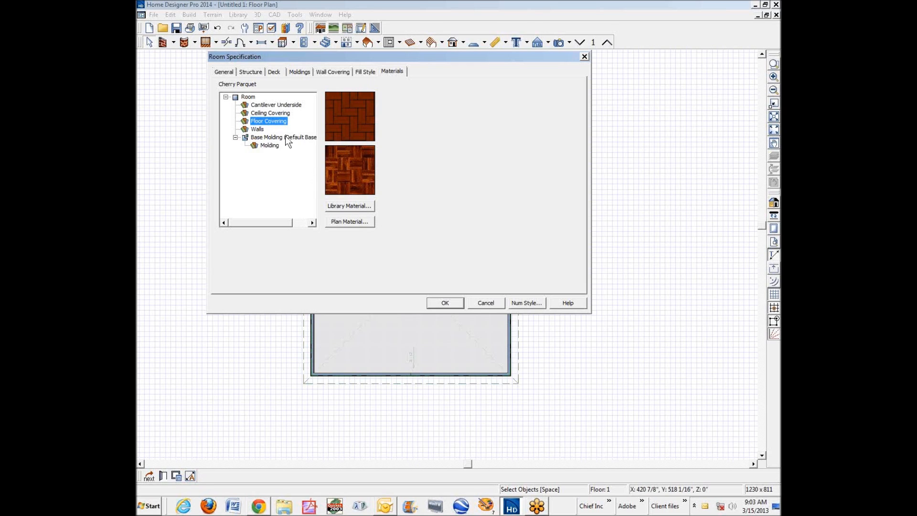
click(359, 208)
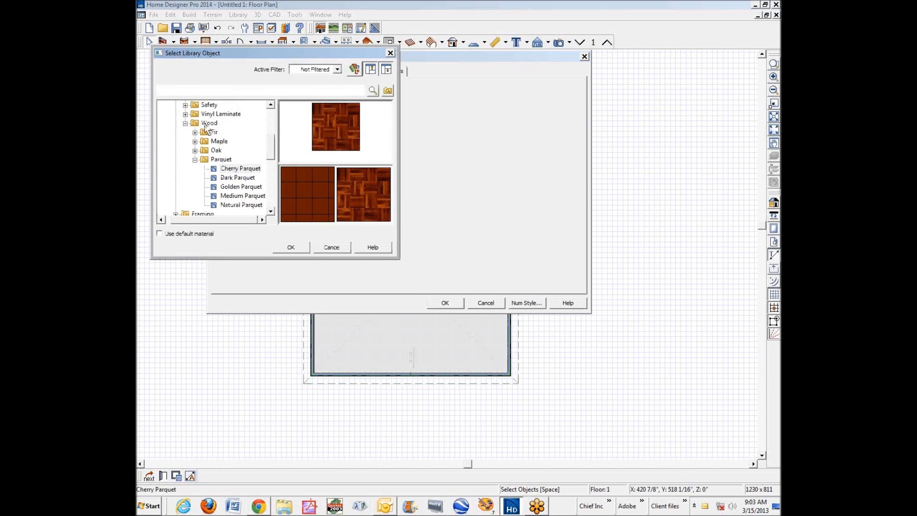
drag(272, 154, 271, 138)
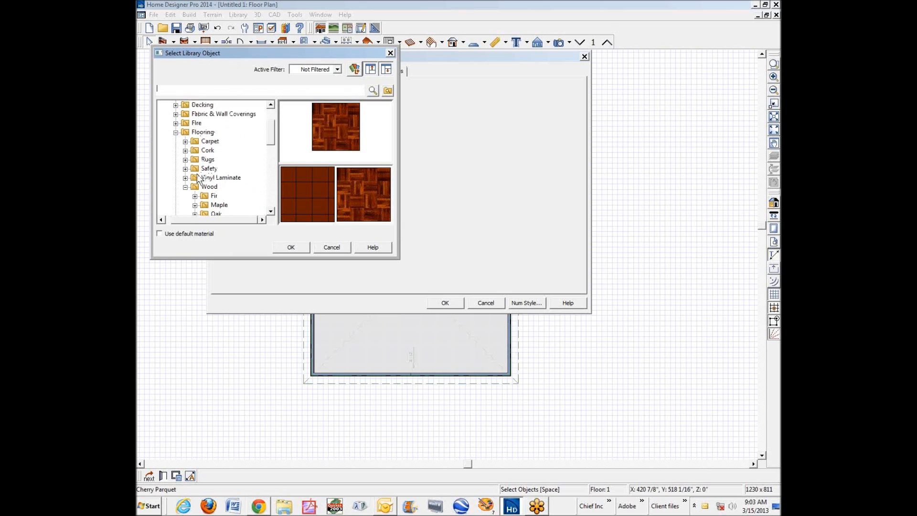
drag(274, 133, 273, 144)
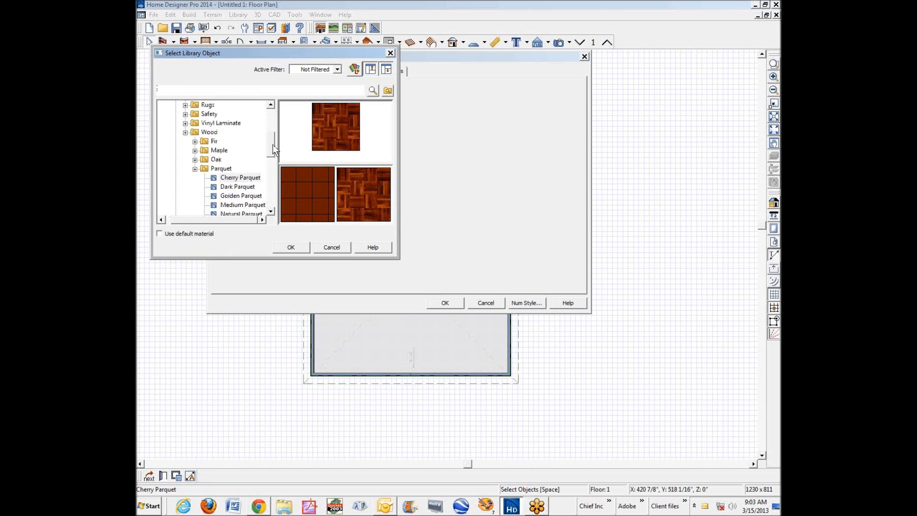
click(216, 168)
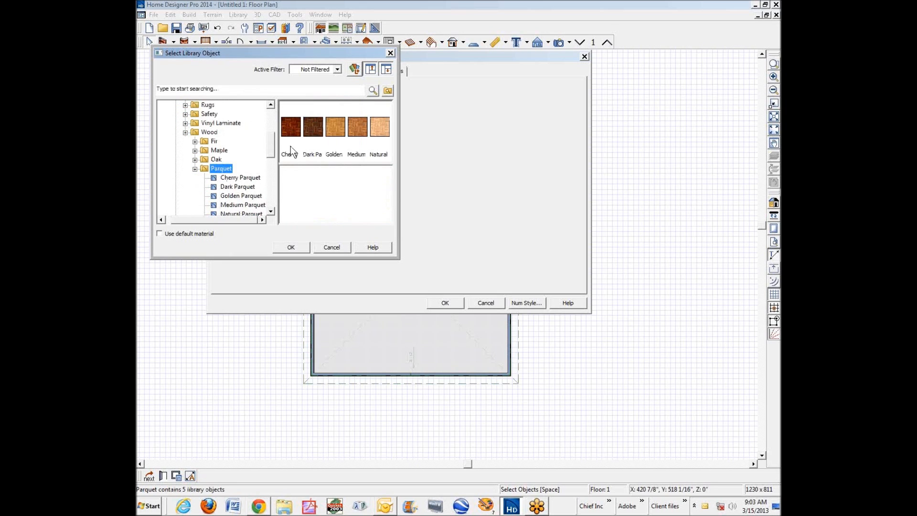
click(309, 130)
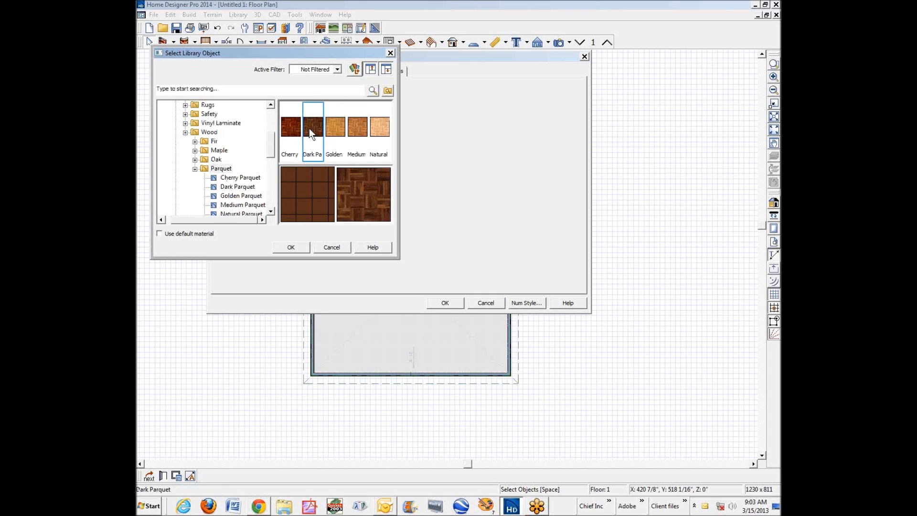
click(291, 247)
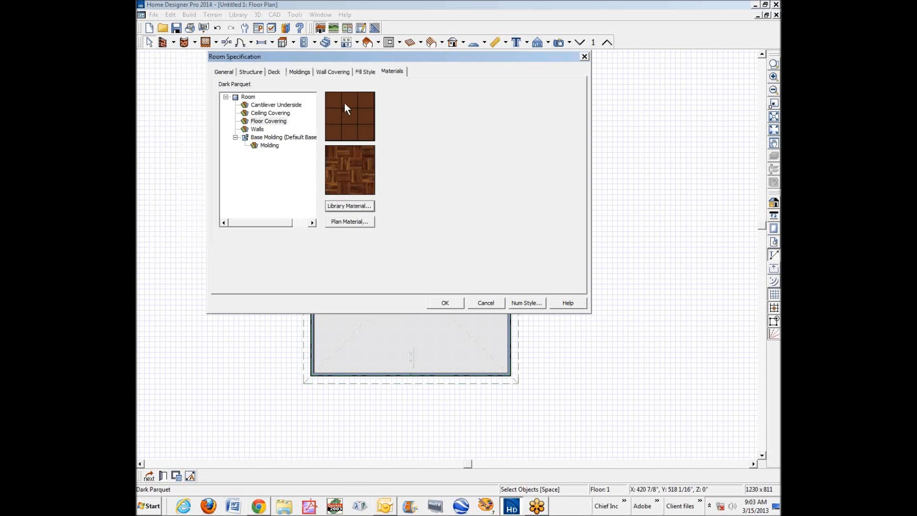
Set the pattern of the Dark Parquet plan material to the Herringbone material type and apply the room specification
click(348, 221)
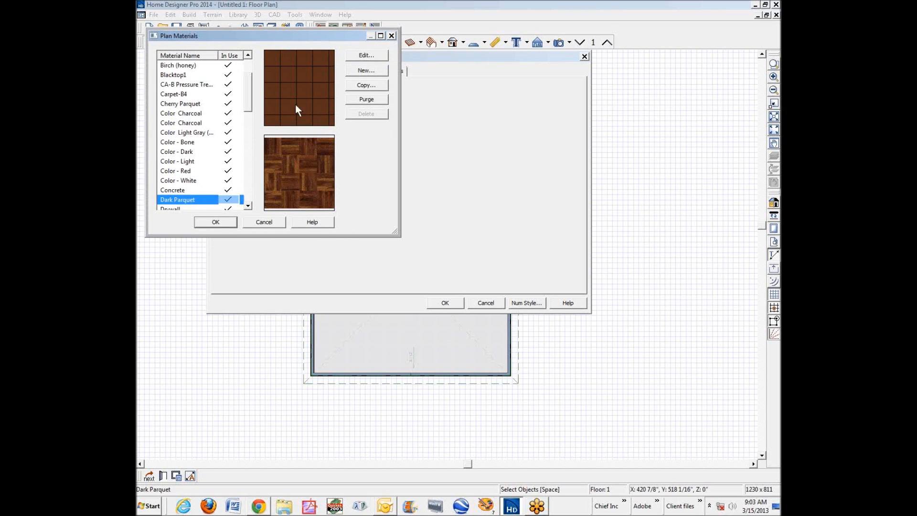
click(366, 56)
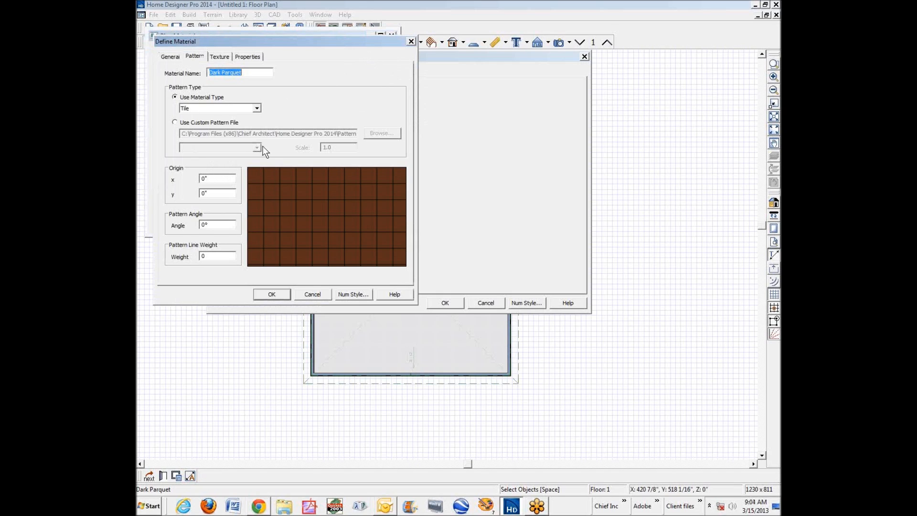
click(199, 58)
click(255, 109)
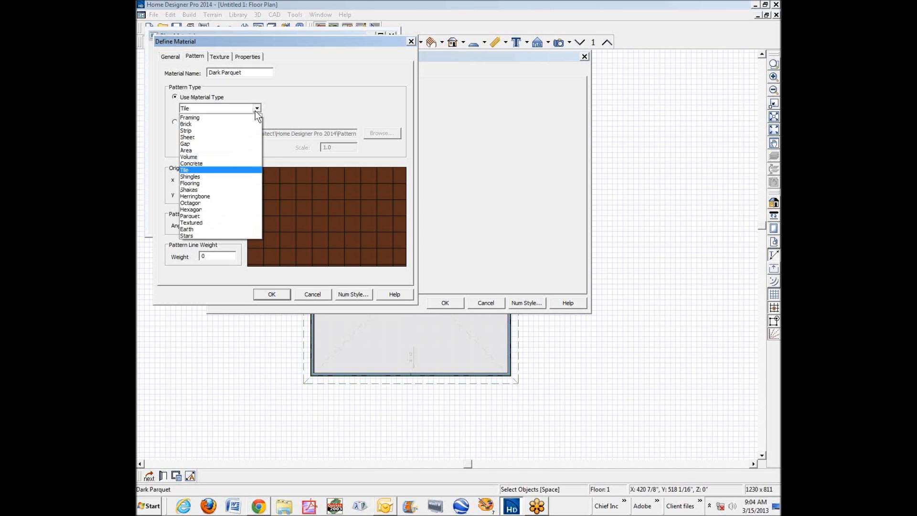
click(217, 194)
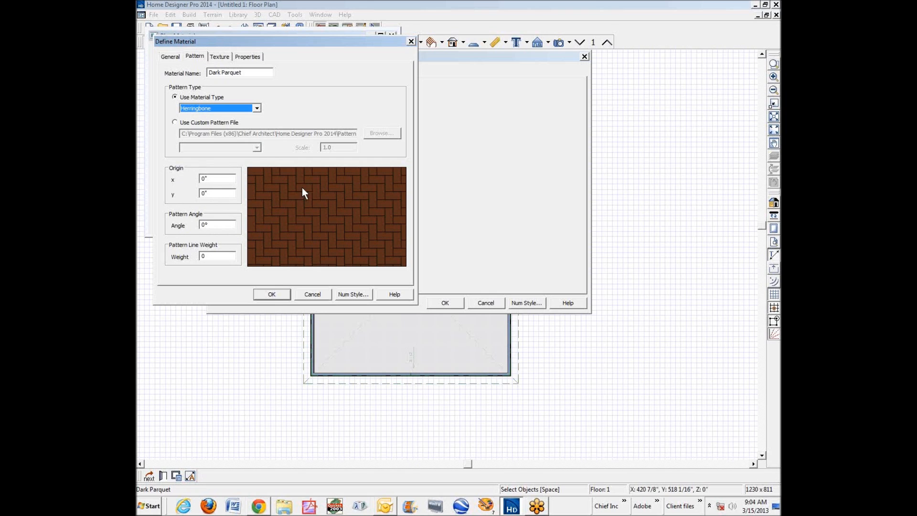
click(272, 295)
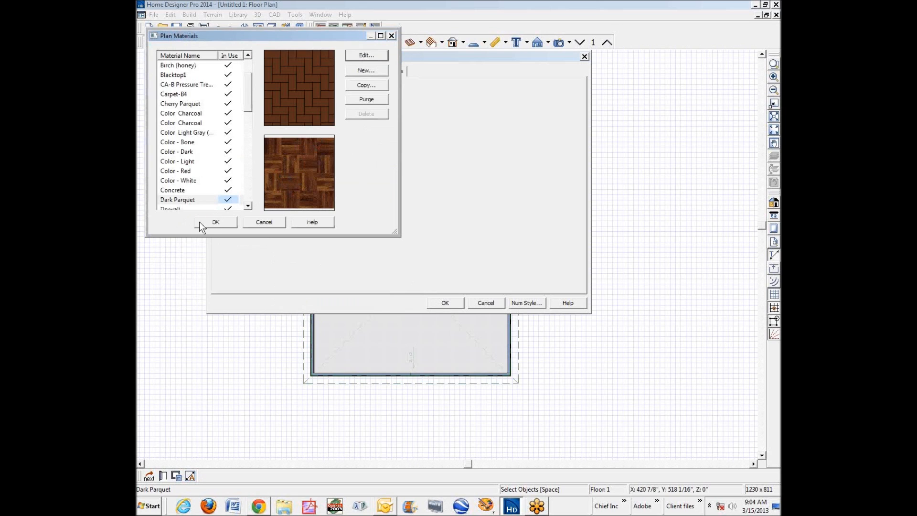
click(212, 221)
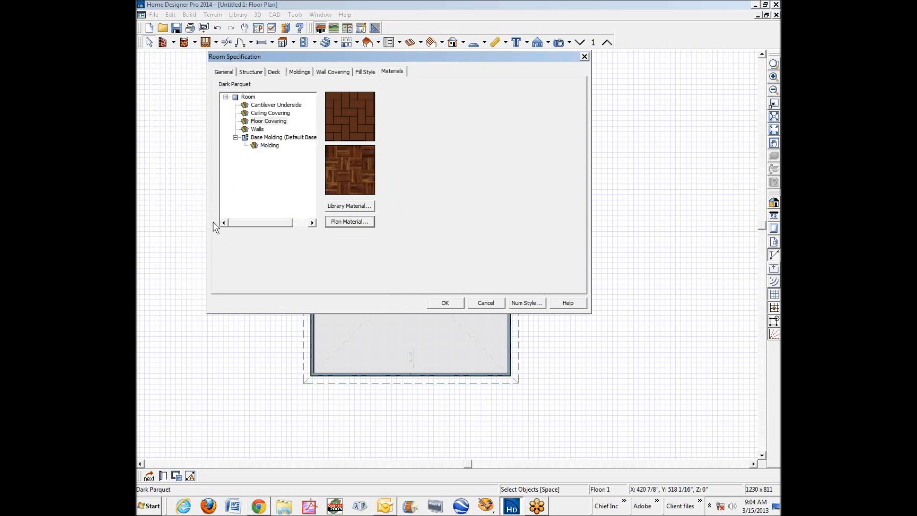
click(442, 301)
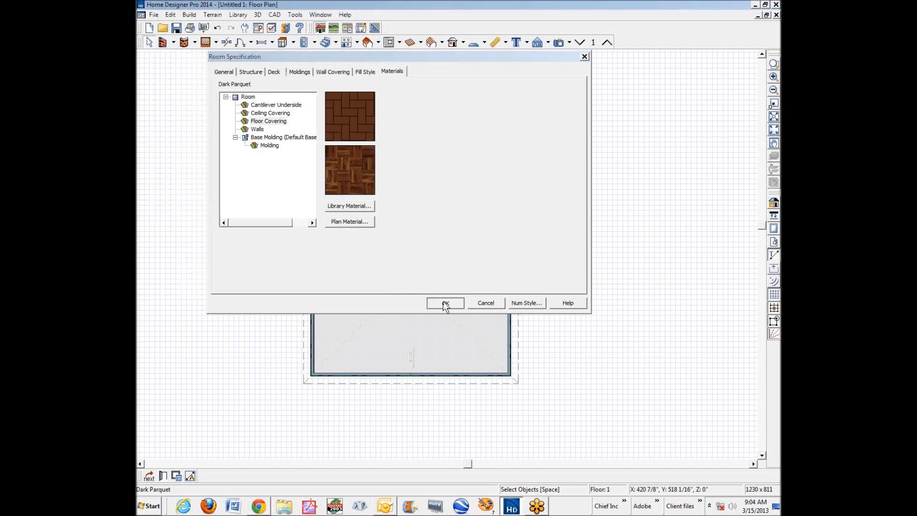
Examine the room's floor in a full camera view, in both textured and line-pattern rendering, and return to the floor plan
click(558, 42)
drag(503, 247, 457, 329)
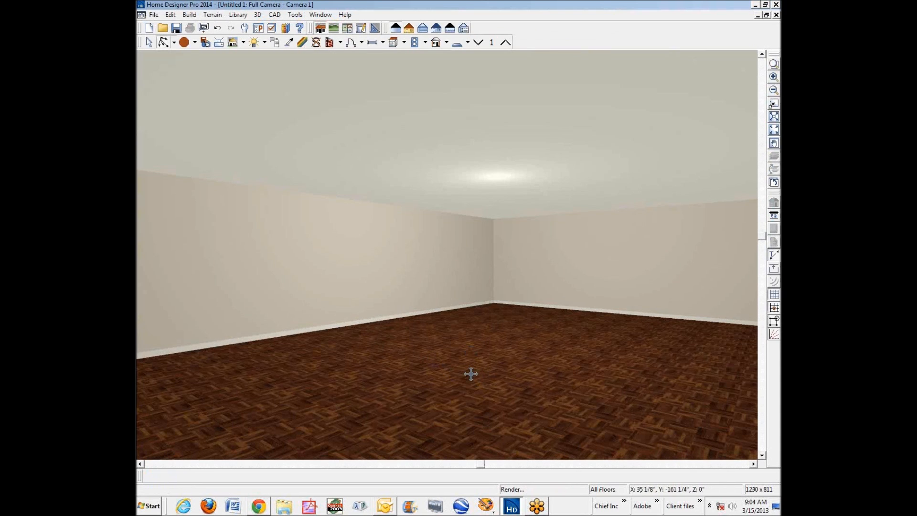
drag(470, 374, 471, 403)
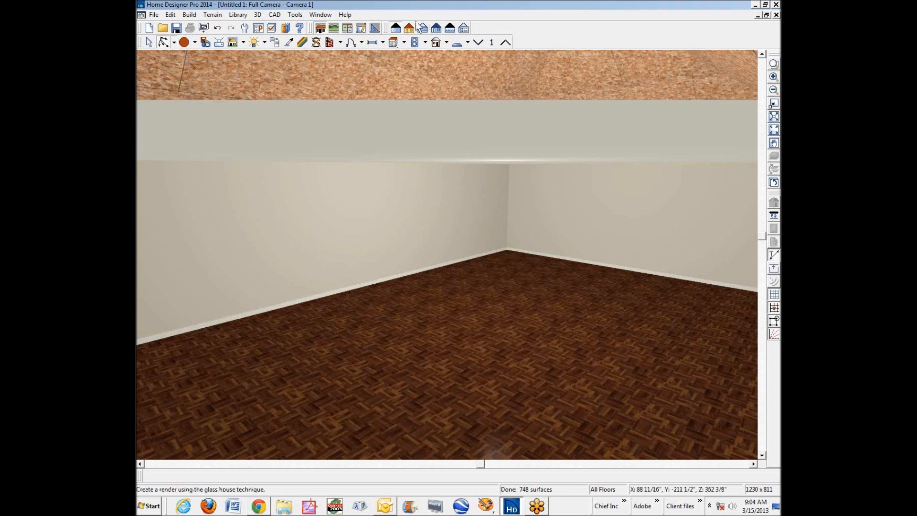
click(409, 29)
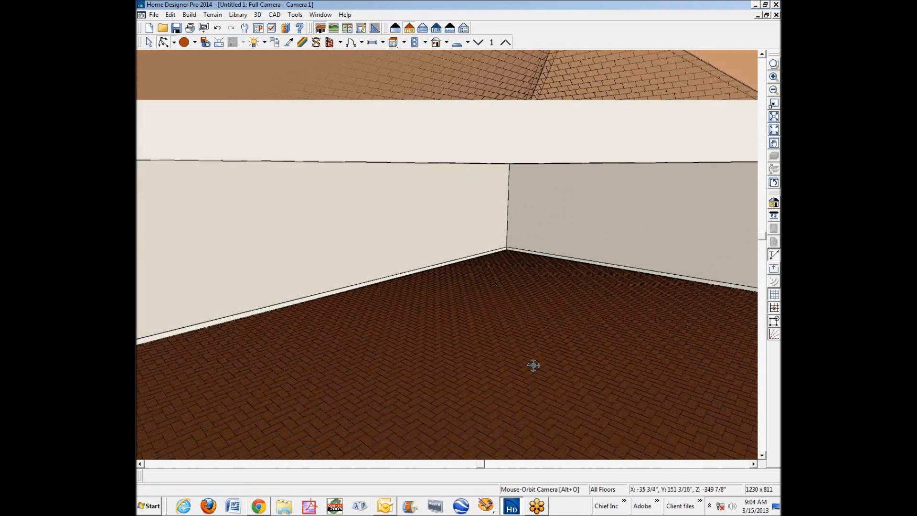
click(776, 14)
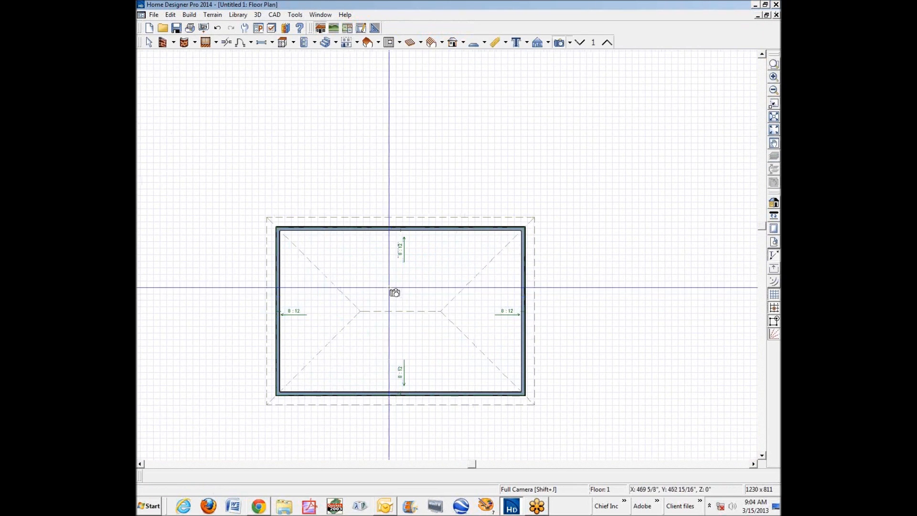
scroll(422, 292, up, 1)
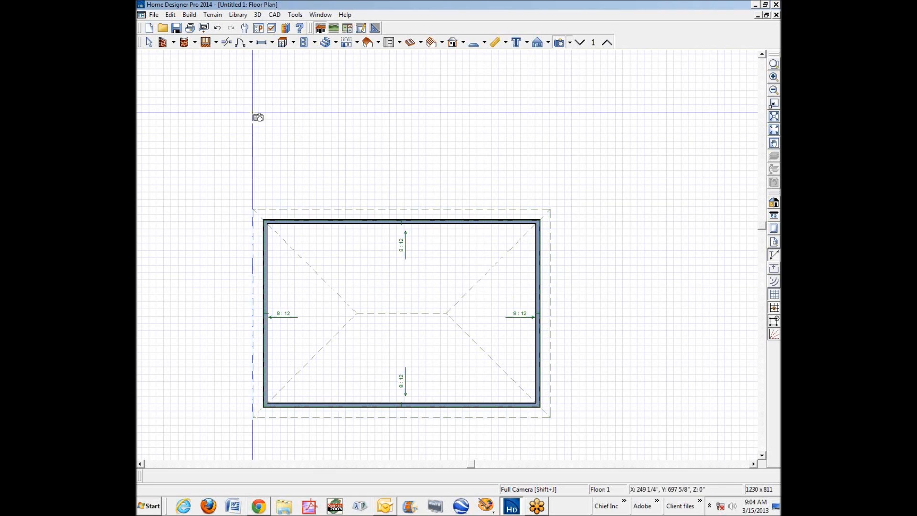
click(148, 42)
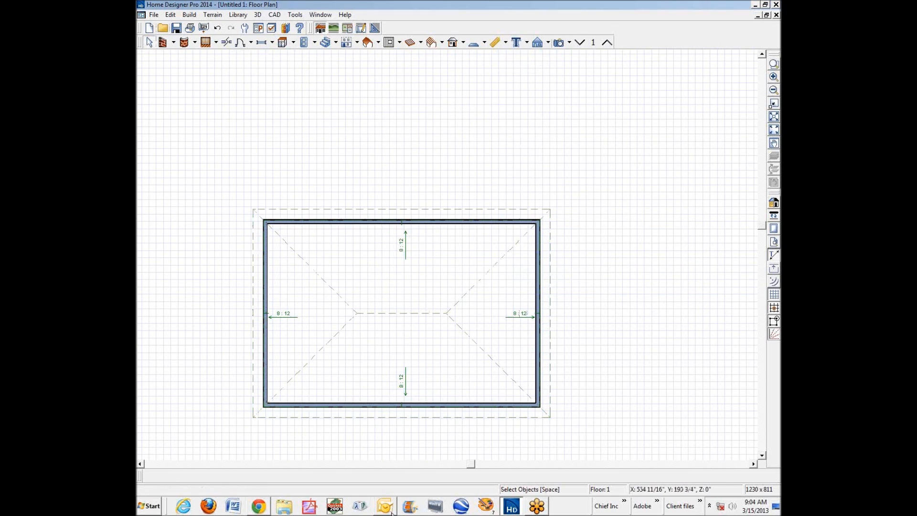
Switch to Chrome, examine the photo attached to the Herringbone Floor Pattern forum thread, and return to Home Designer Pro
click(261, 509)
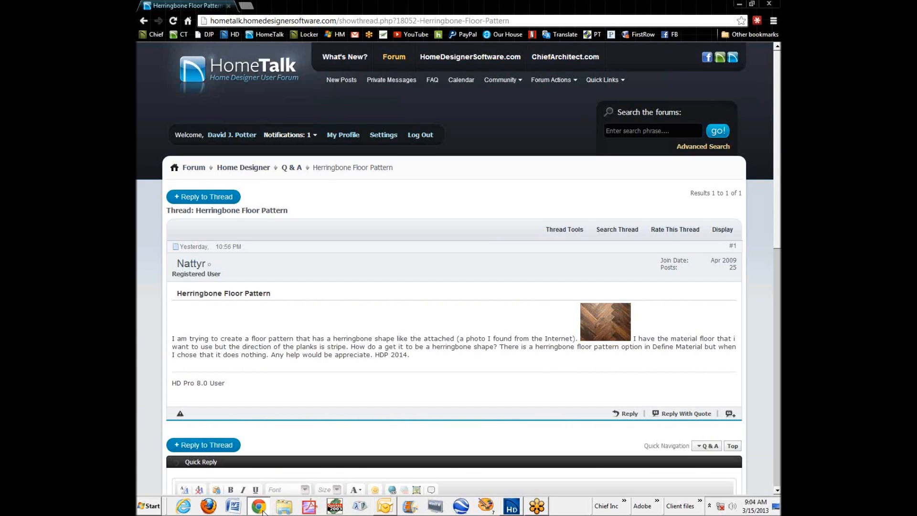
click(608, 320)
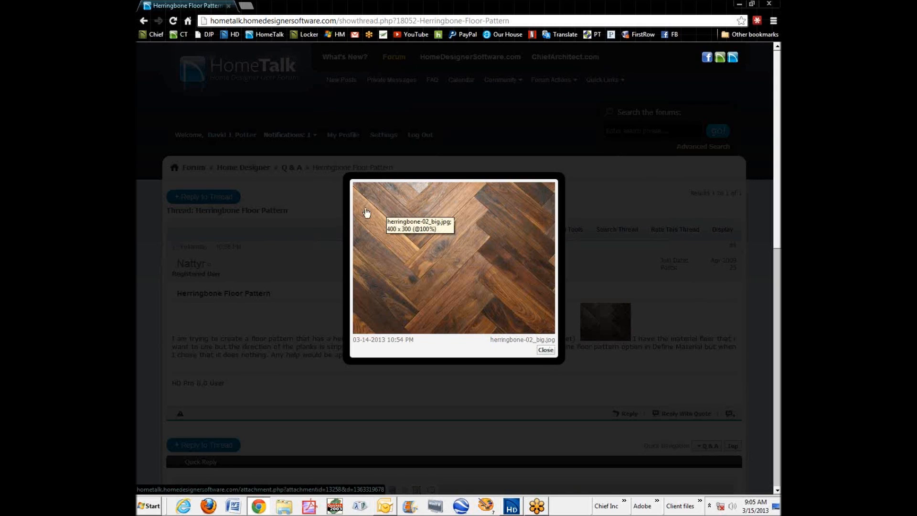
click(545, 350)
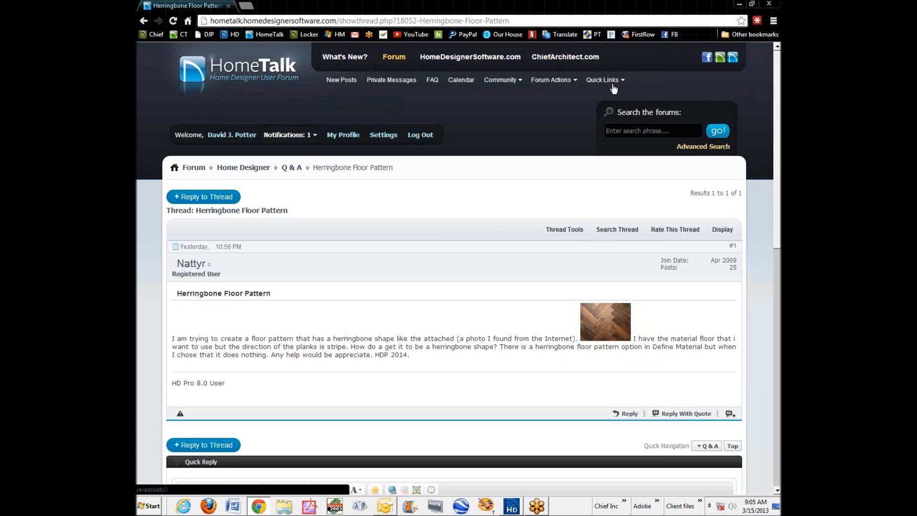
click(738, 3)
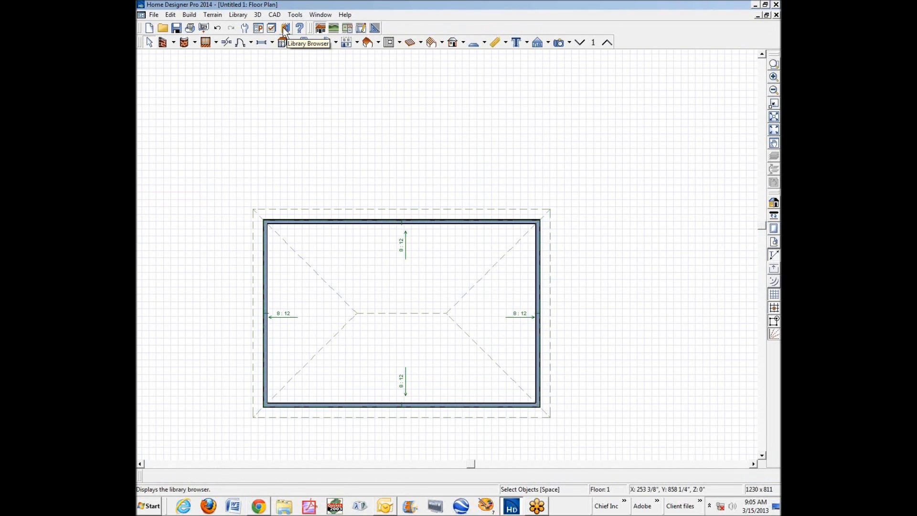
Display the Library Browser and examine the commands available for the Manufacturer Catalogs and the DalTile - 2012 catalog
click(234, 15)
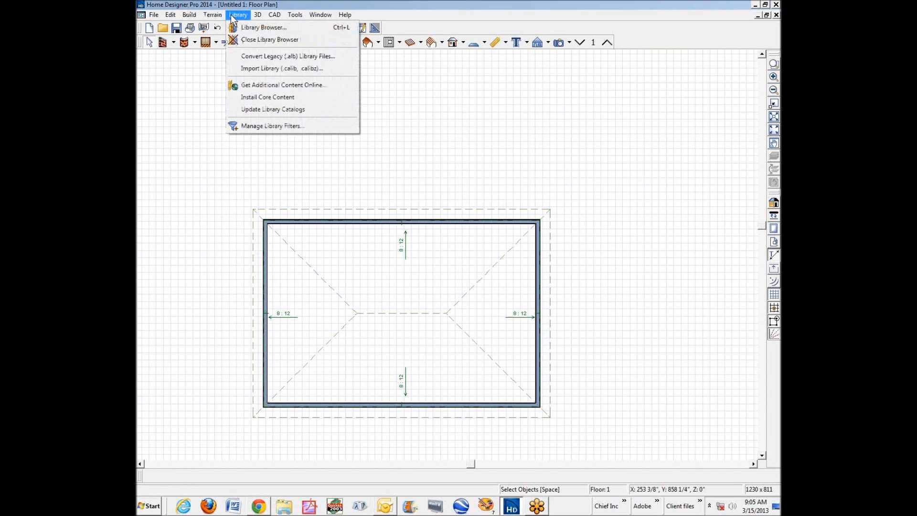
click(232, 15)
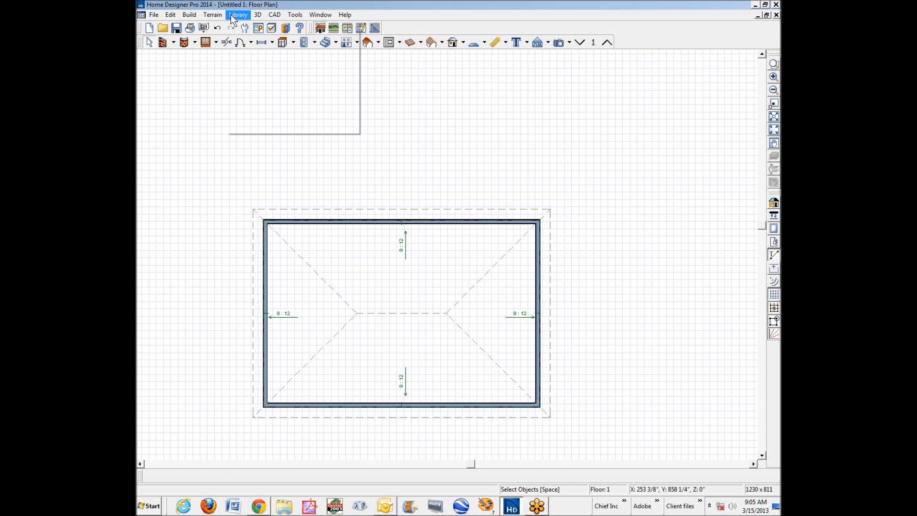
click(286, 27)
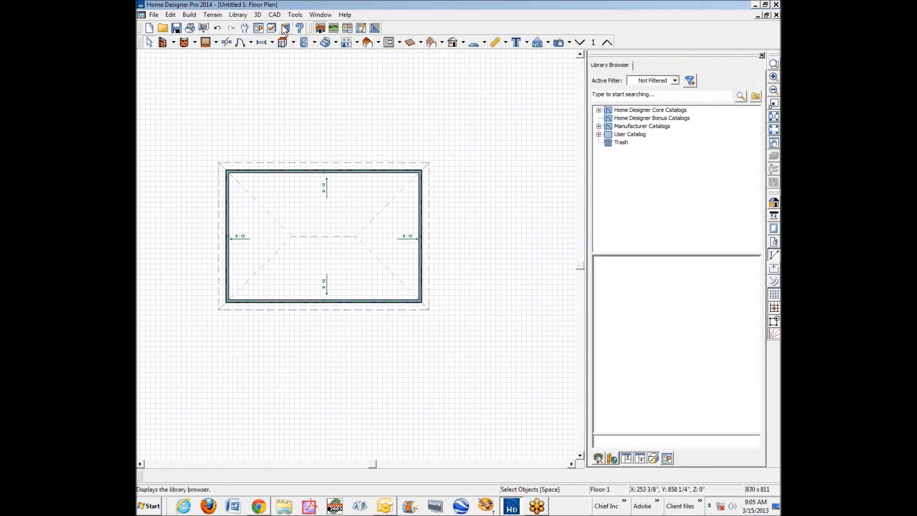
click(599, 127)
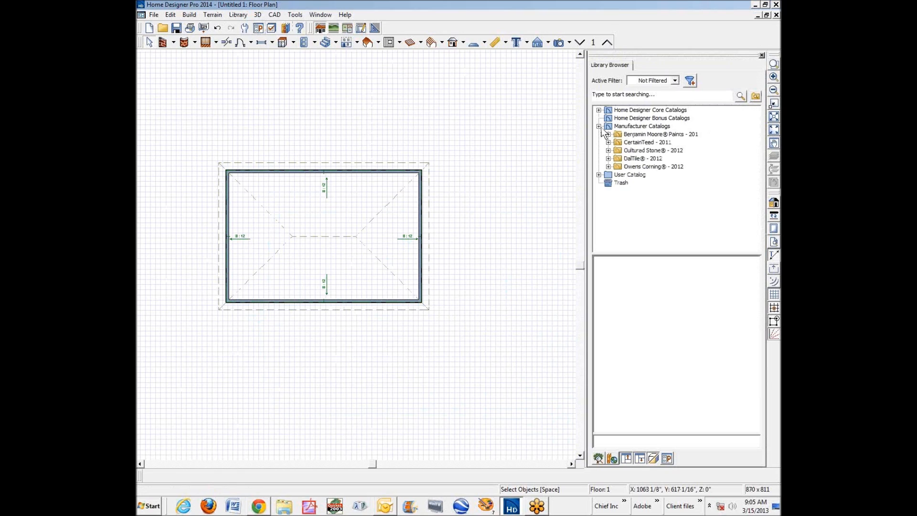
click(615, 126)
right_click(615, 131)
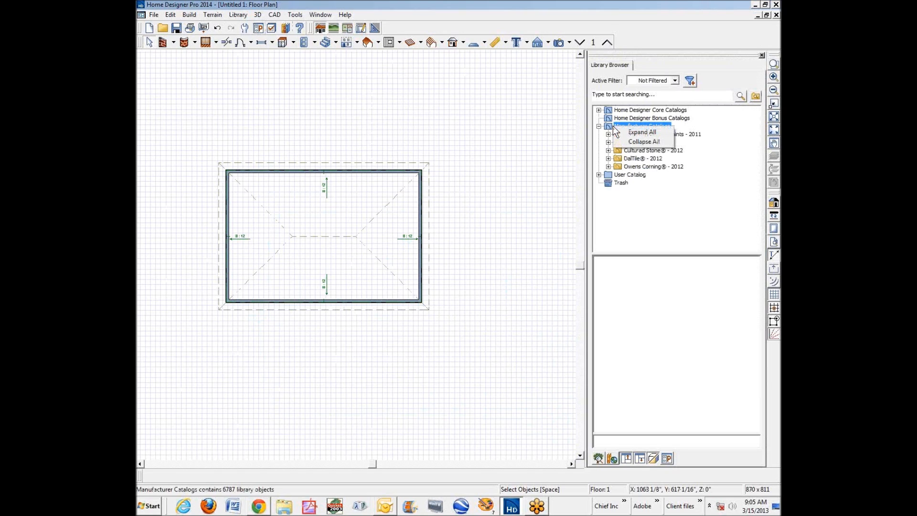
click(616, 157)
right_click(616, 157)
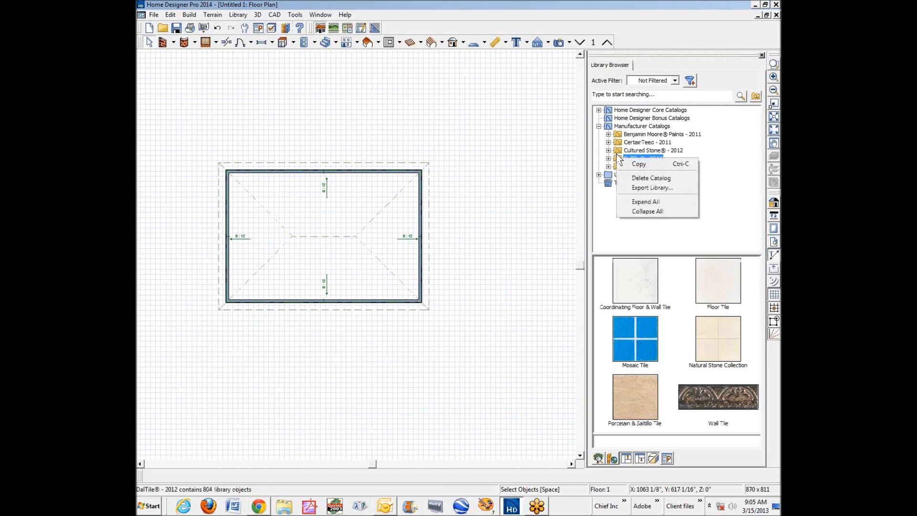
click(597, 131)
Start a new material in the User Catalog and set its pattern to the Herringbone material type
click(599, 175)
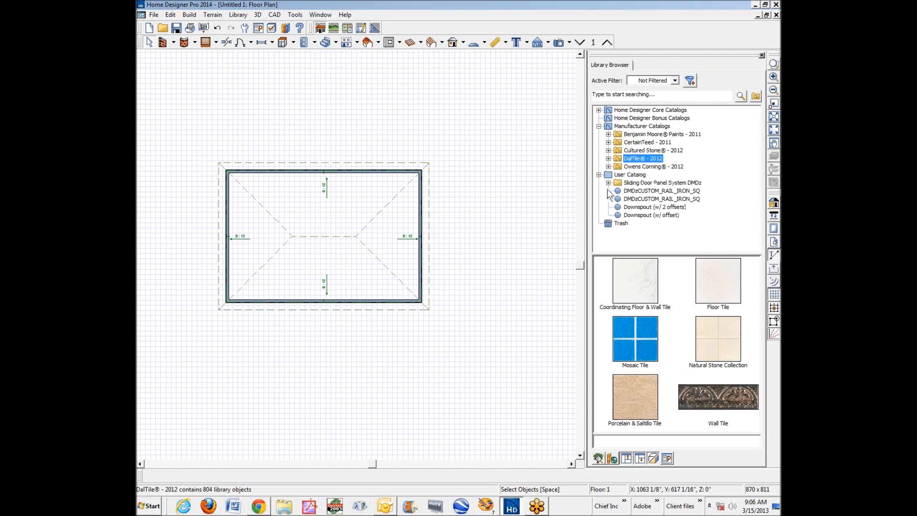
right_click(616, 175)
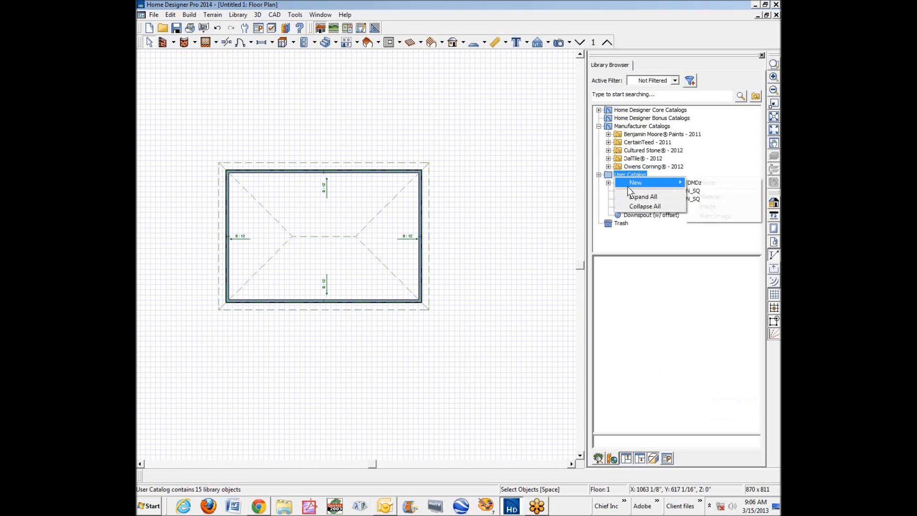
mouse_move(640, 183)
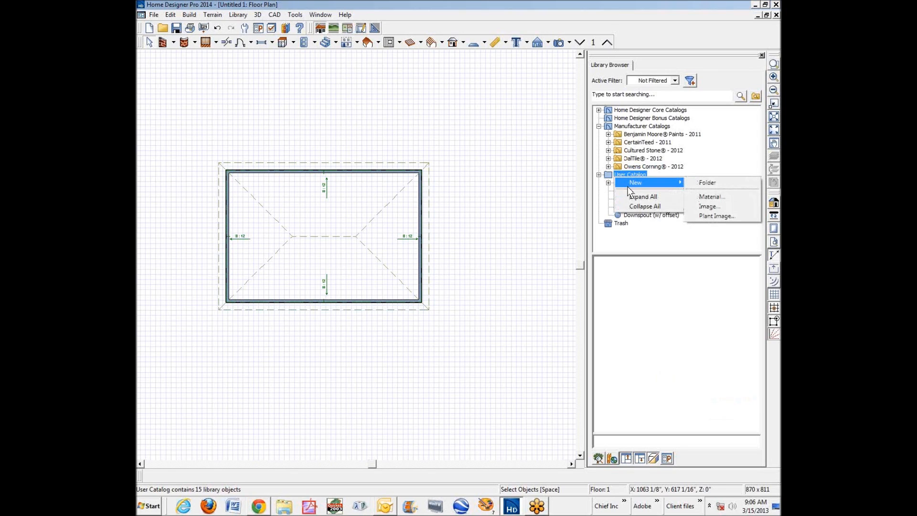
click(723, 199)
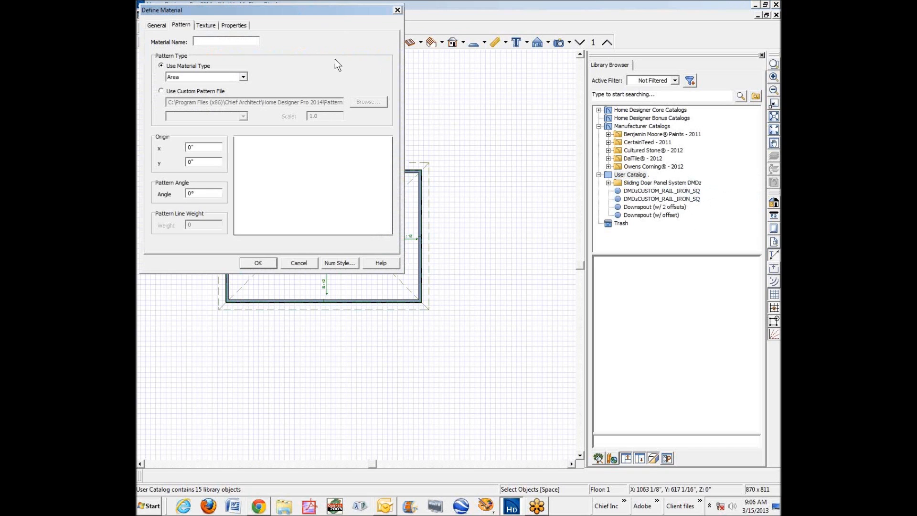
drag(287, 13, 402, 124)
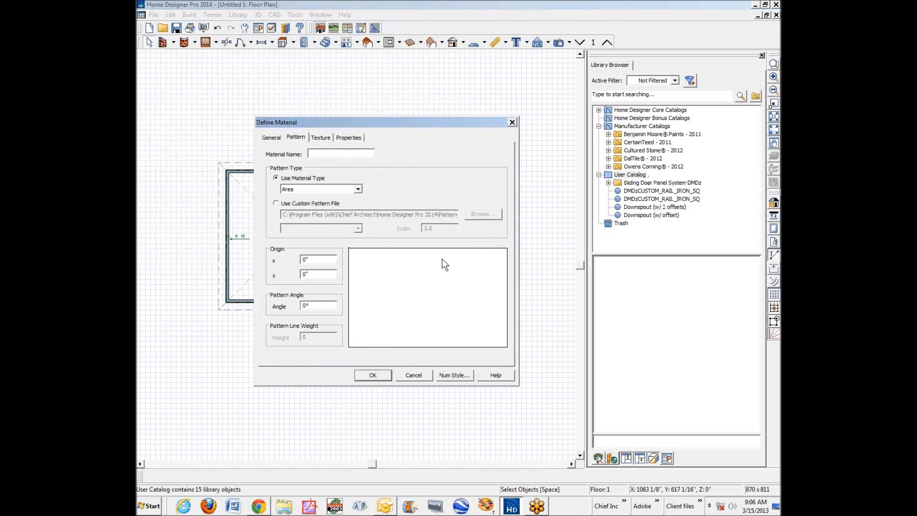
click(361, 190)
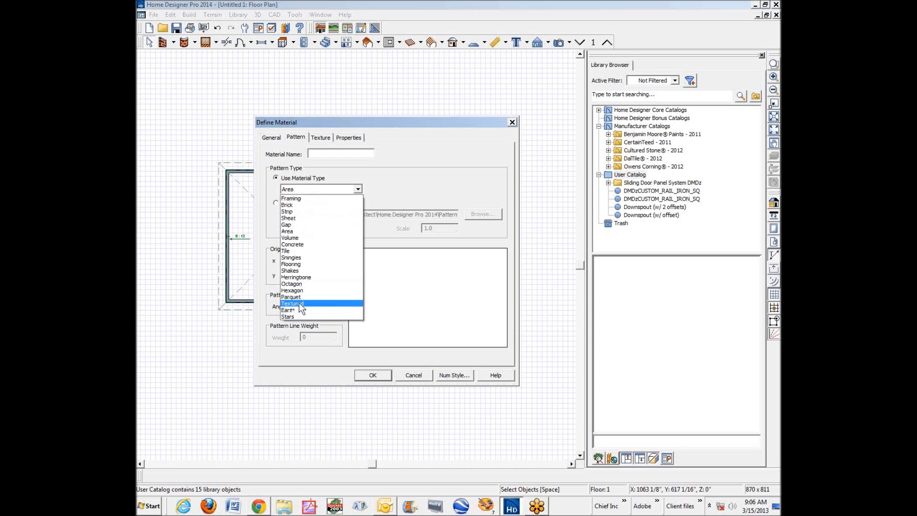
click(311, 276)
Browse My Documents for a texture file for the new material and leave the file selection without choosing one
click(320, 137)
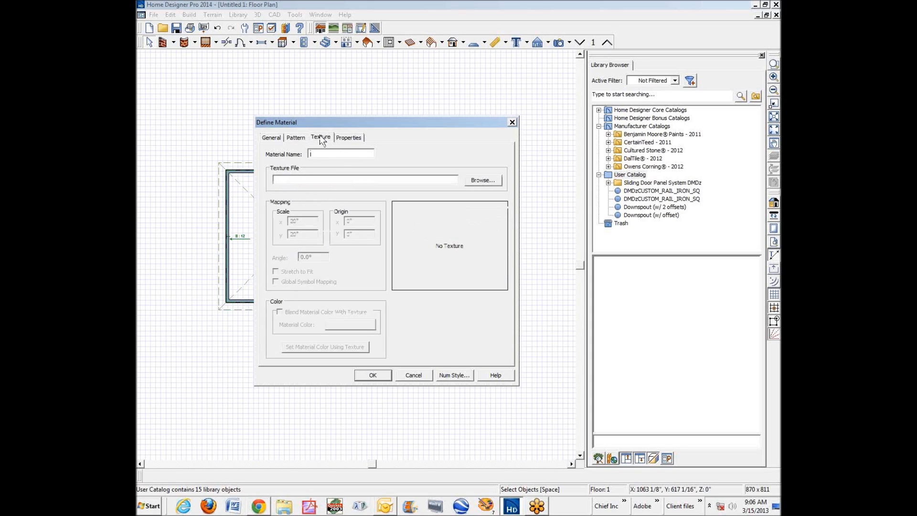
click(482, 180)
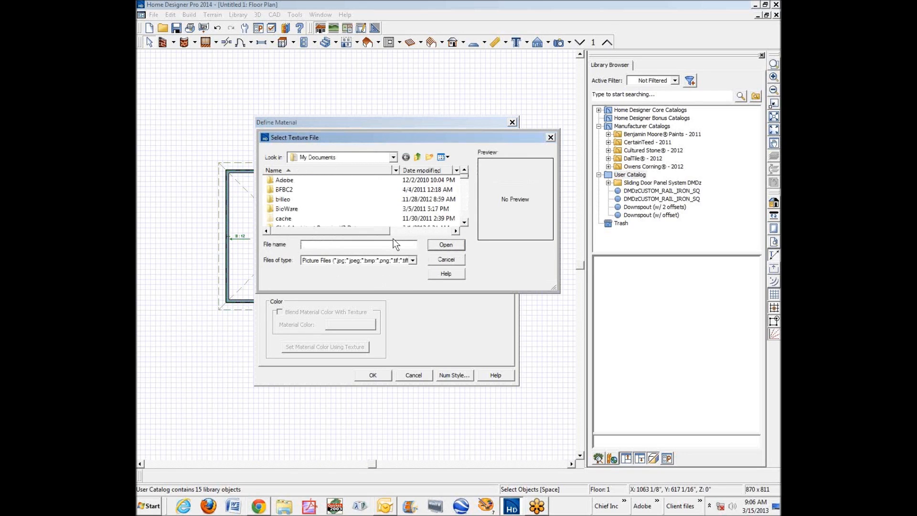
drag(555, 288, 635, 422)
drag(546, 202, 554, 355)
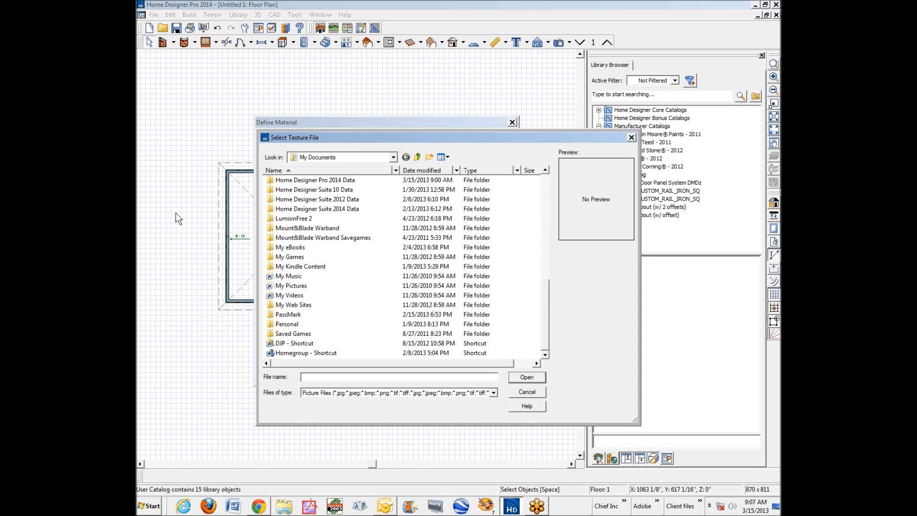
drag(478, 133, 432, 51)
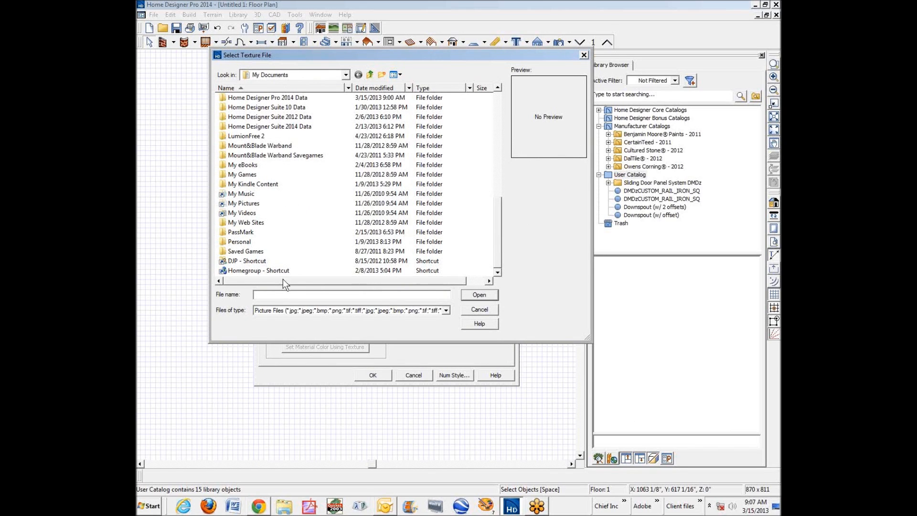
click(479, 309)
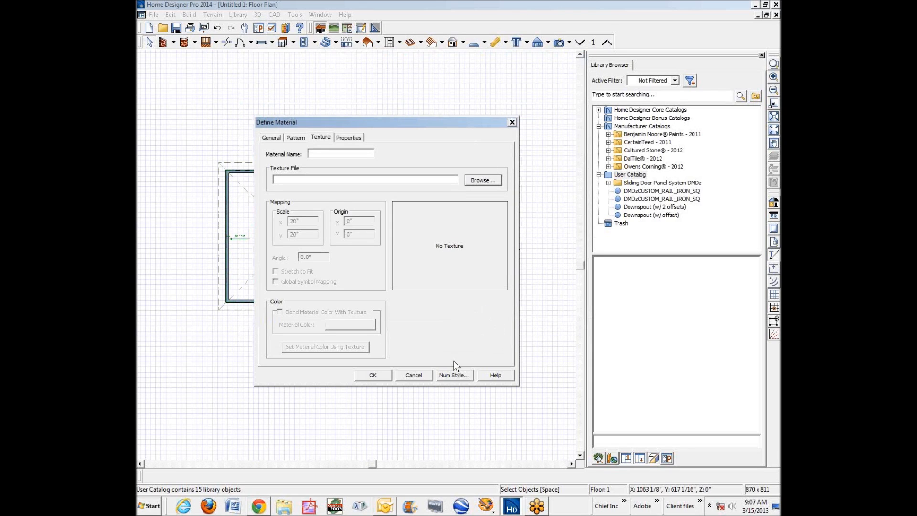
Name the new material Herringbone and discard its definition
click(323, 157)
text(Herringbone)
click(414, 375)
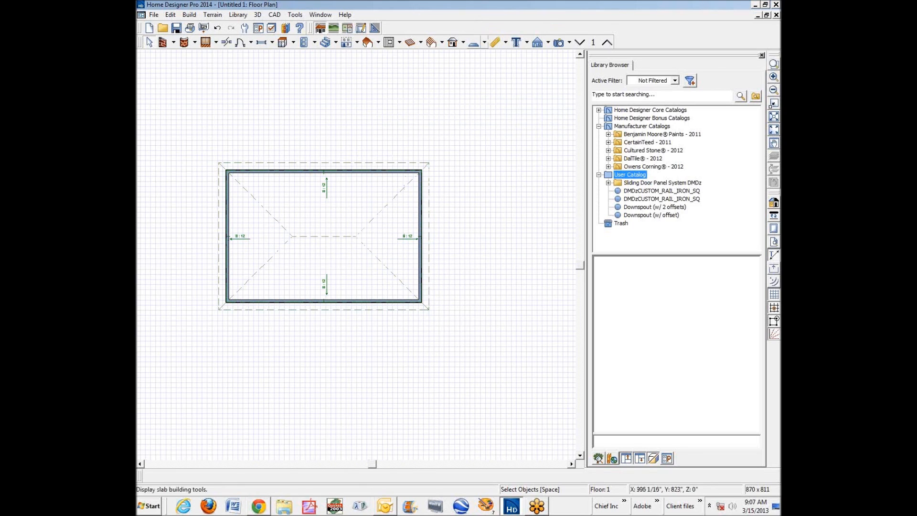
Bring up a blank material definition for the User Catalog again and cancel it
right_click(628, 180)
mouse_move(643, 184)
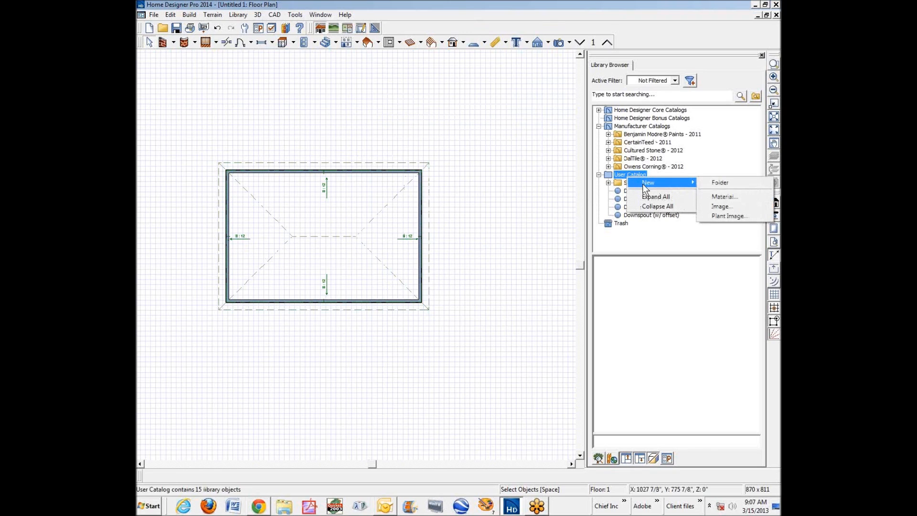
click(730, 196)
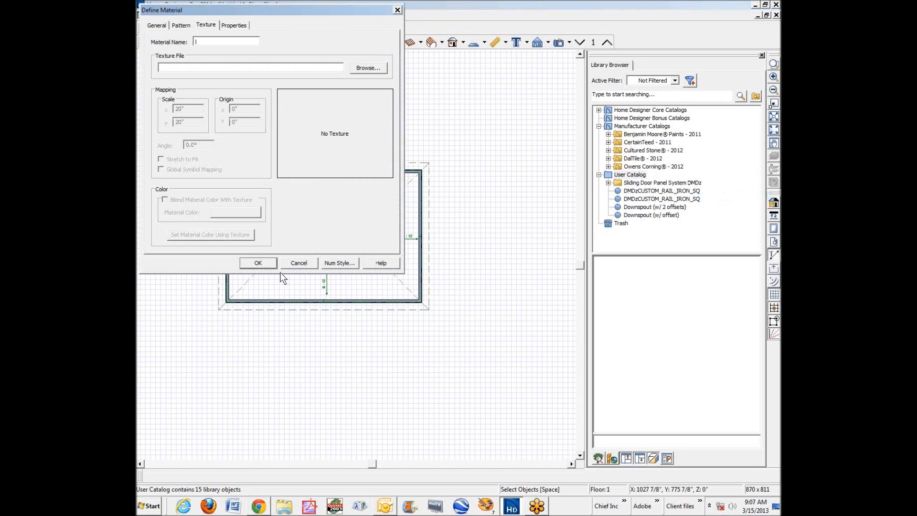
click(308, 267)
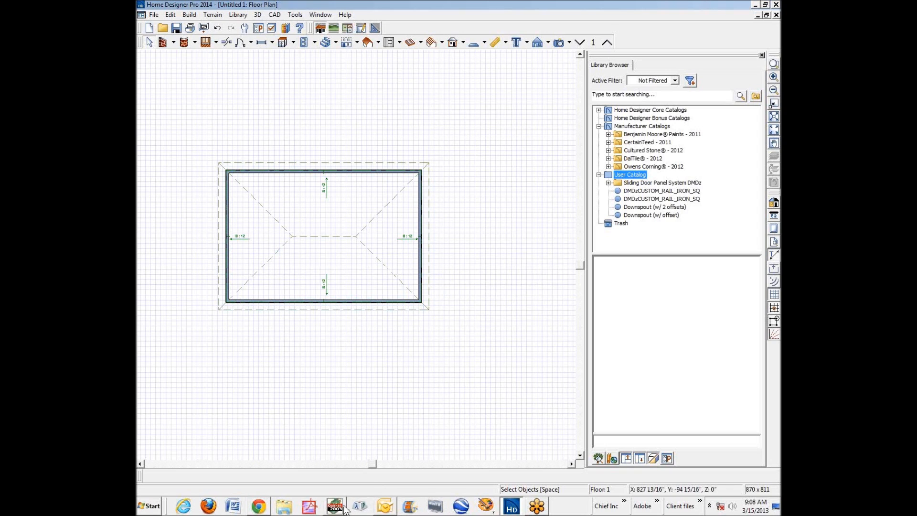
Switch to Chrome to look at the herringbone photo in the forum thread again and return to Home Designer Pro
click(267, 508)
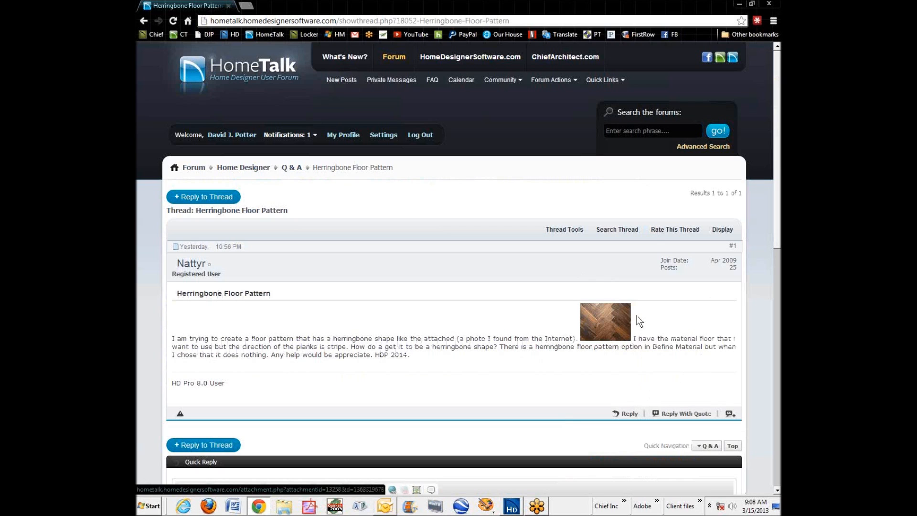
click(739, 5)
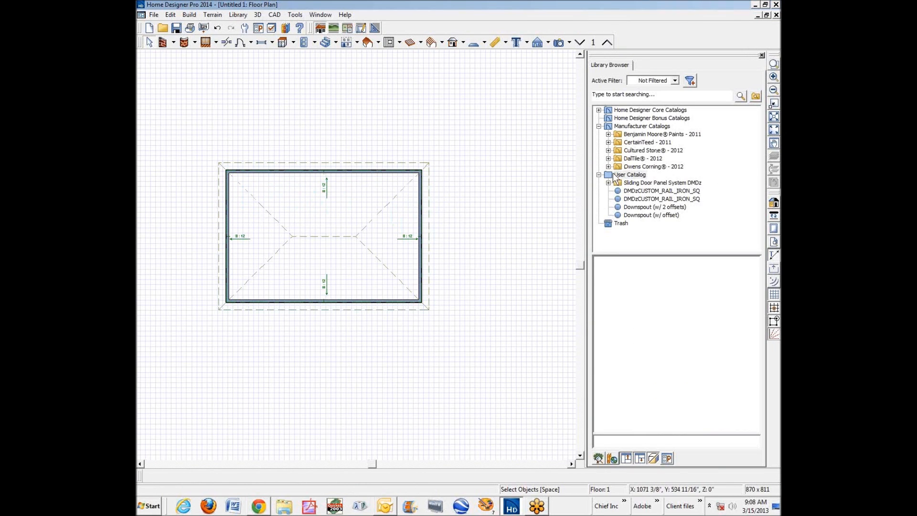
Browse the Home Designer Core Catalogs materials to the Decorative Blocks folder under Masonry & Stone, Blocks
click(598, 127)
click(599, 127)
click(599, 126)
click(599, 110)
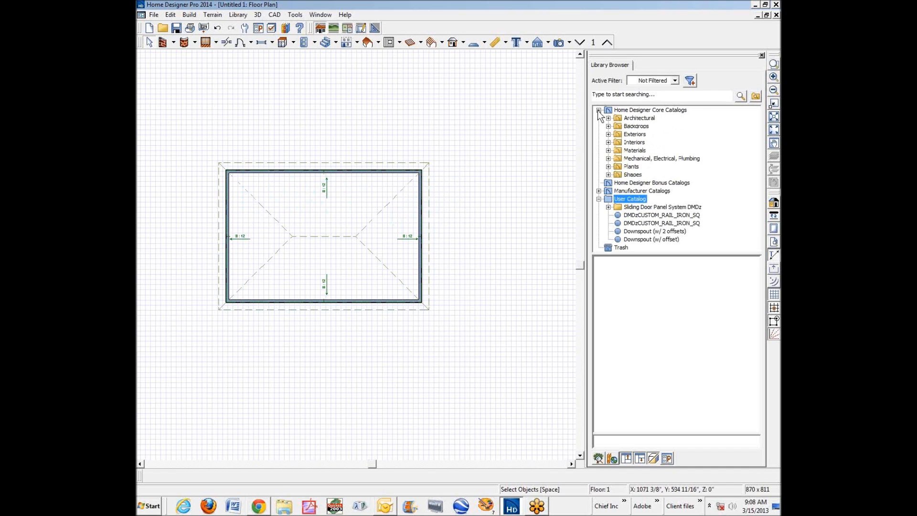
click(609, 150)
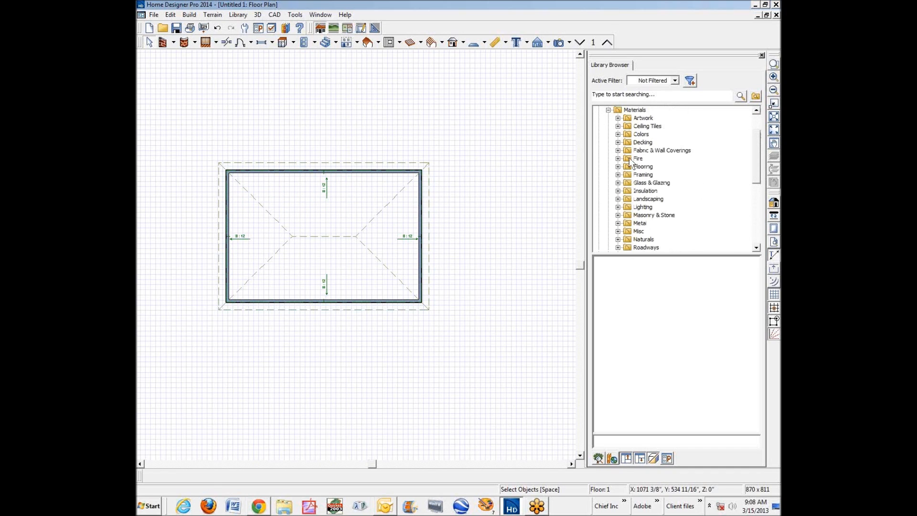
click(629, 160)
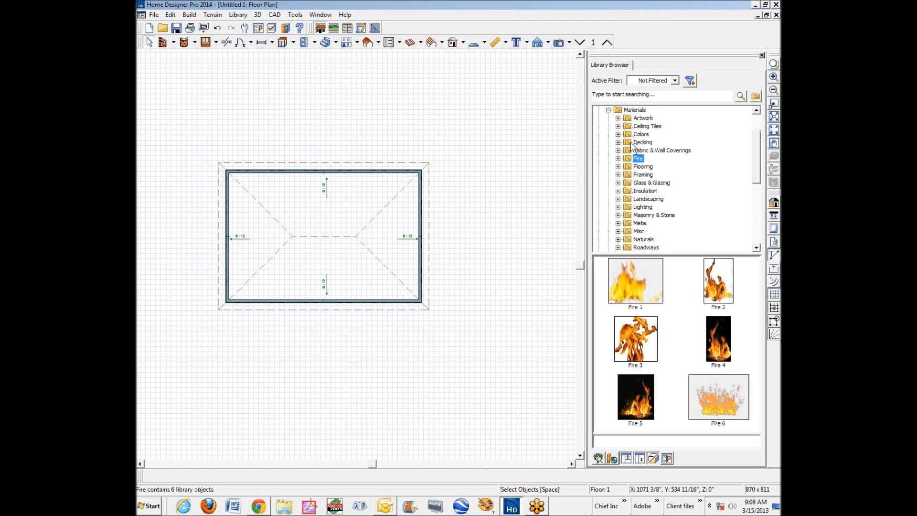
click(618, 215)
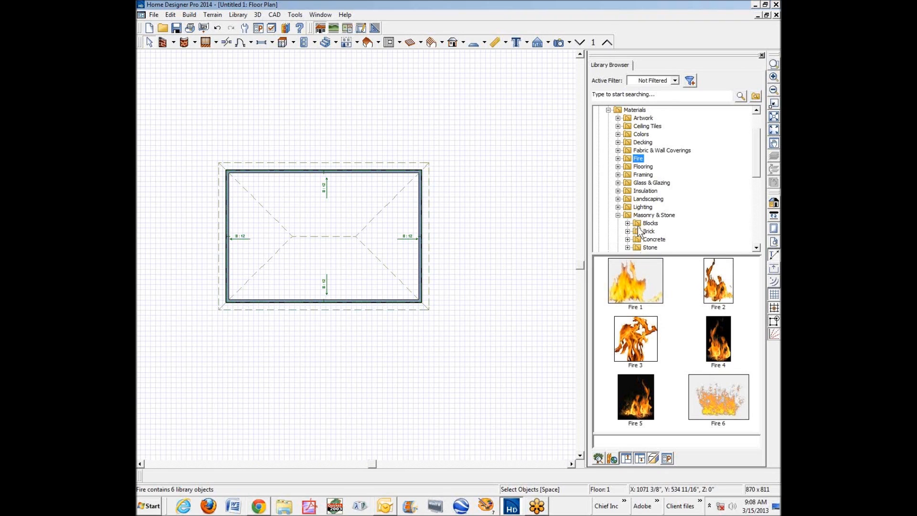
click(638, 225)
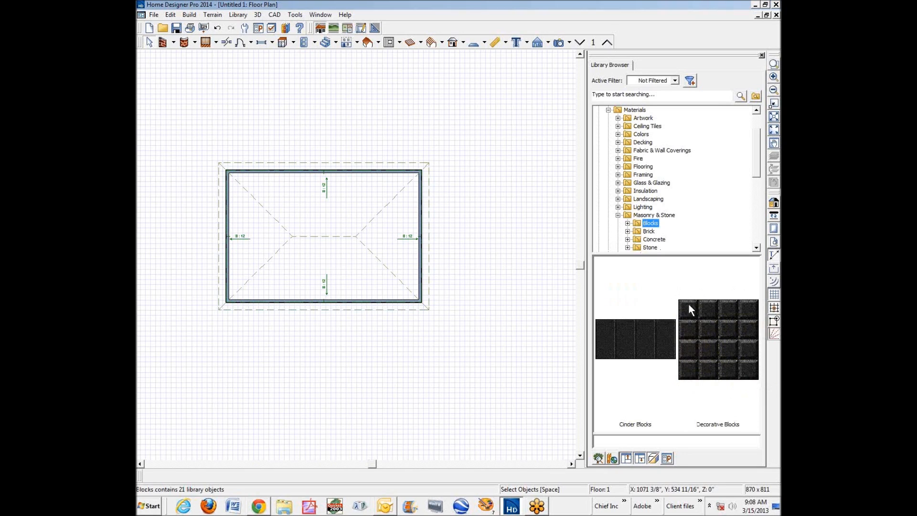
double_click(714, 316)
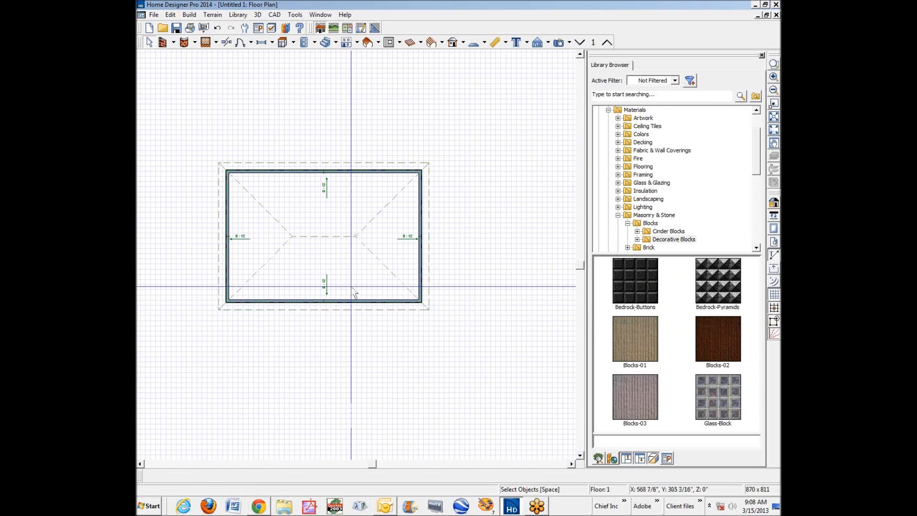
Open the front wall's specification and call up the library material selection for its exterior wall surface
click(366, 301)
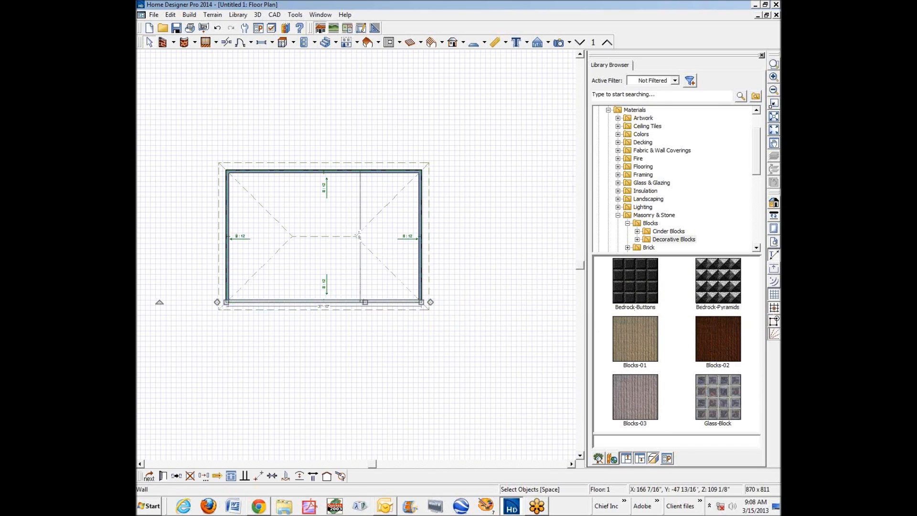
click(164, 476)
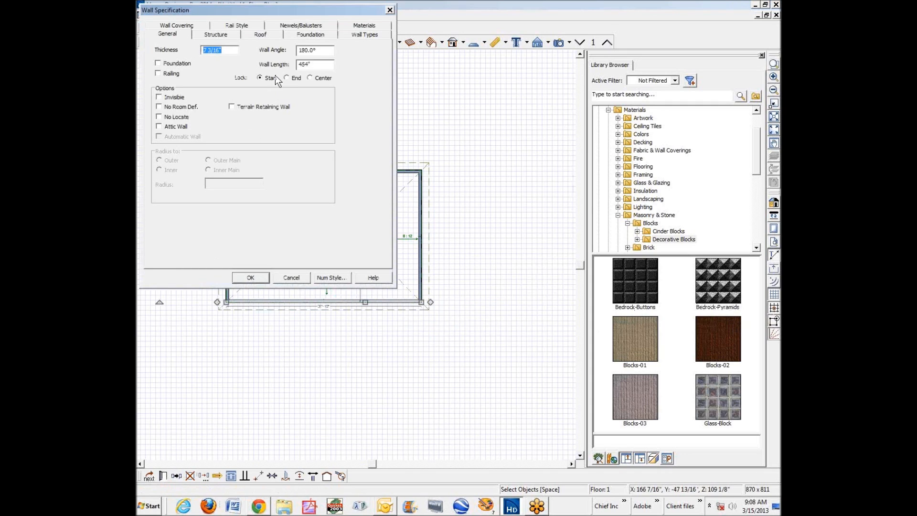
click(361, 31)
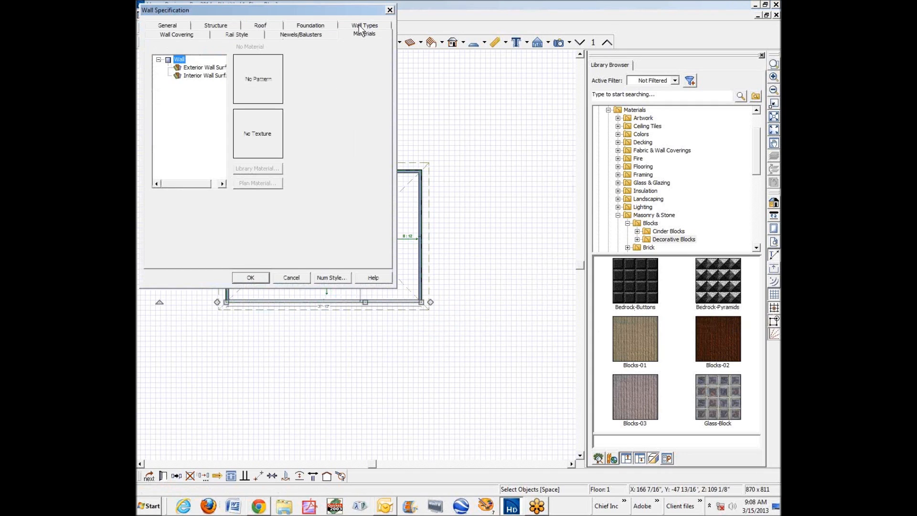
click(201, 68)
click(257, 168)
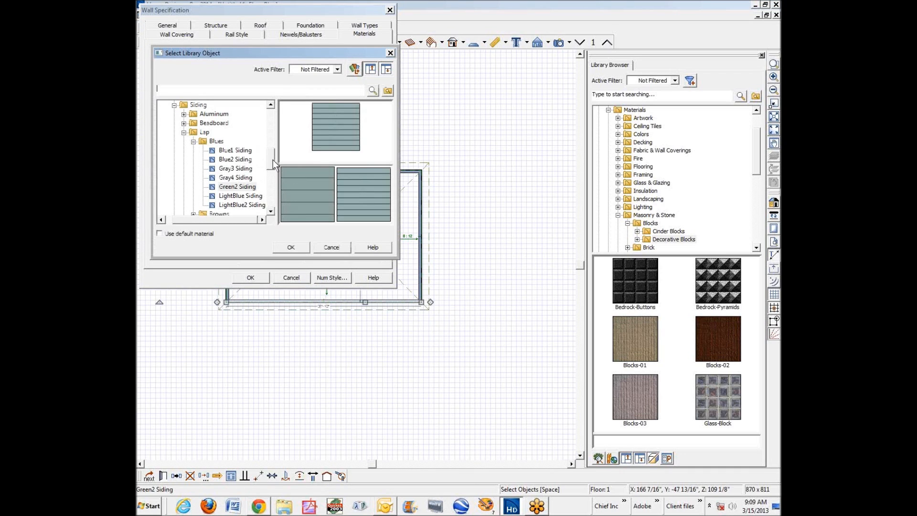
Assign the Glass-Block material from Masonry & Stone, Blocks, Decorative Blocks to the exterior wall surface and apply the wall specification
drag(274, 162, 275, 196)
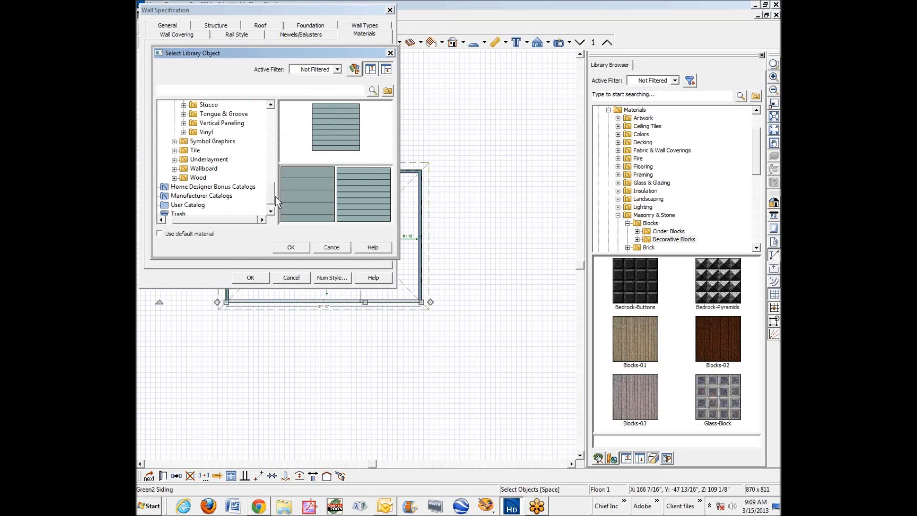
drag(275, 196, 273, 145)
click(174, 196)
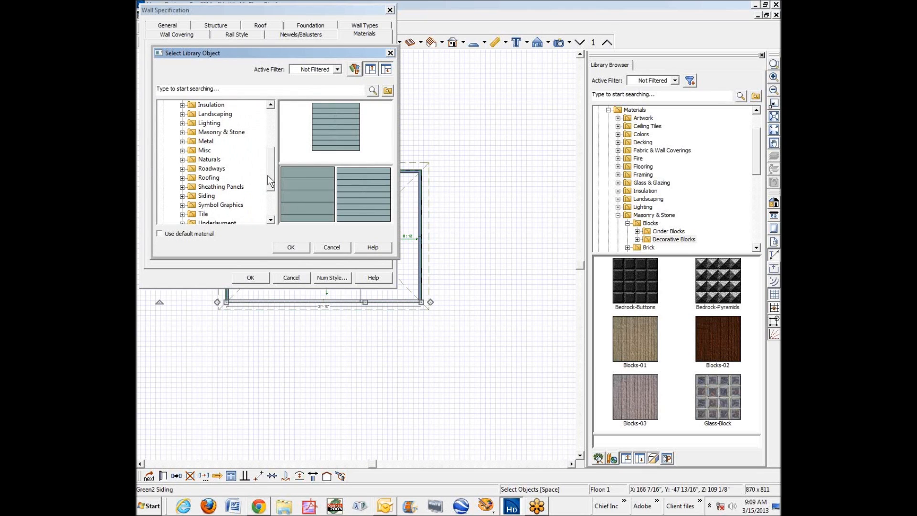
drag(268, 175, 268, 171)
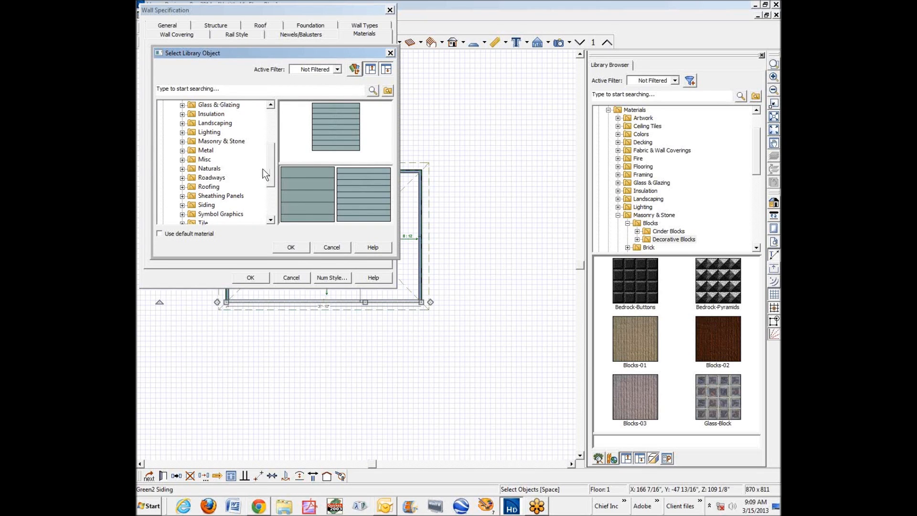
click(182, 142)
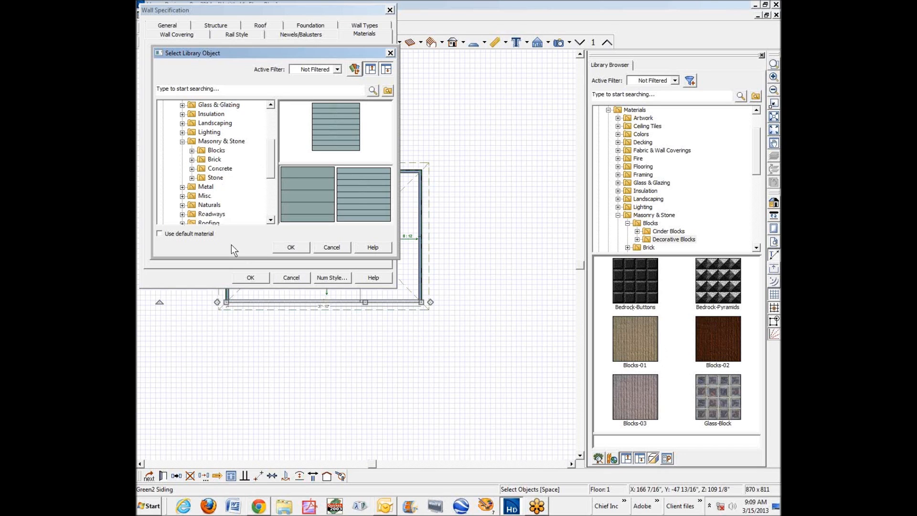
click(191, 150)
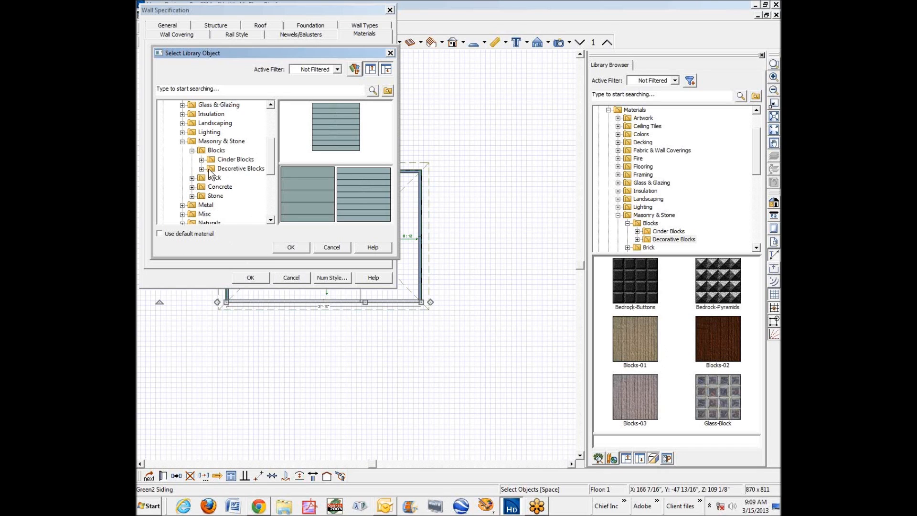
click(201, 168)
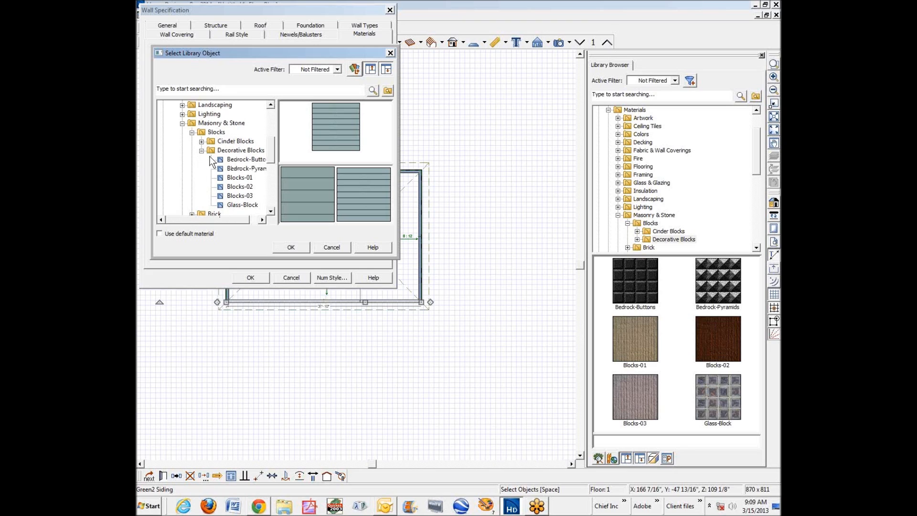
click(211, 153)
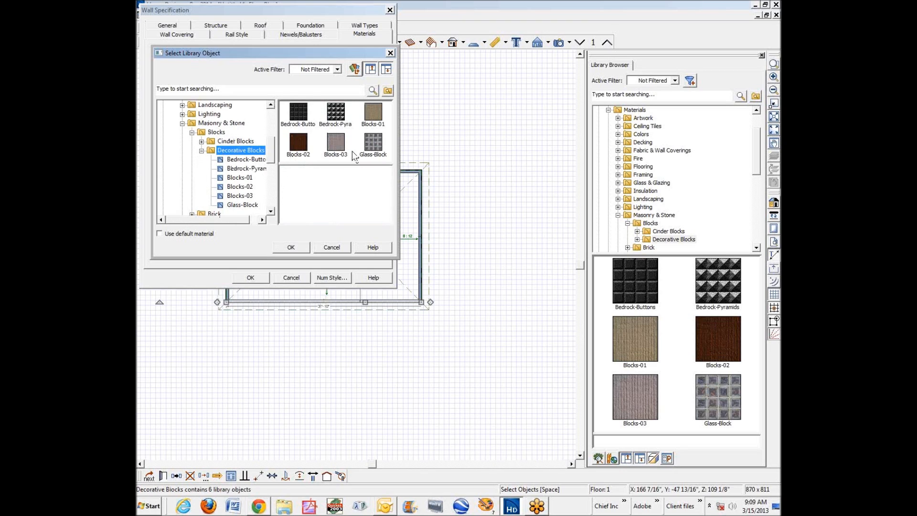
click(375, 144)
click(301, 248)
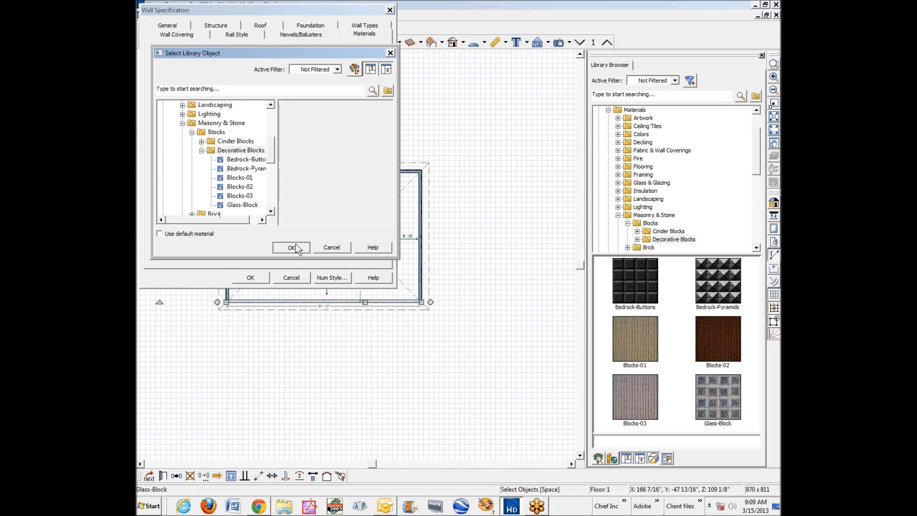
click(245, 280)
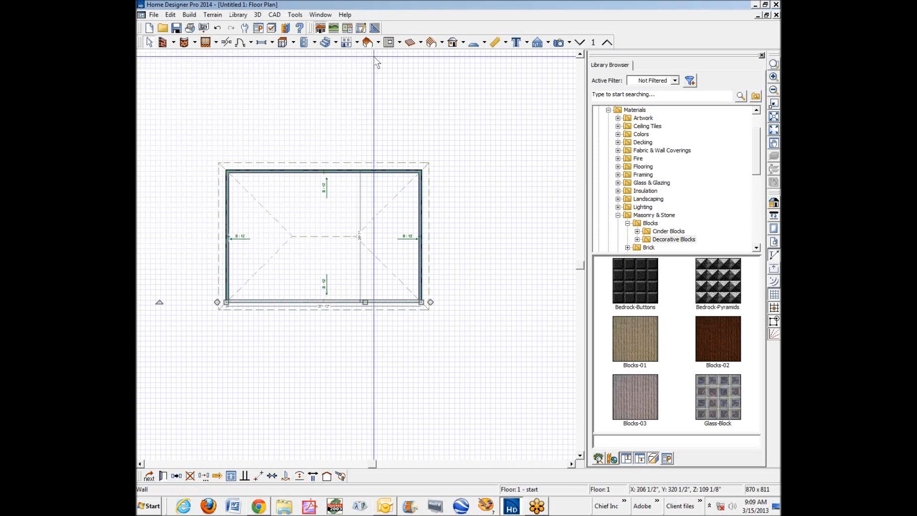
Create a full camera view from outside the building and examine the glass block texture on the wall up close
click(558, 44)
drag(455, 455, 411, 340)
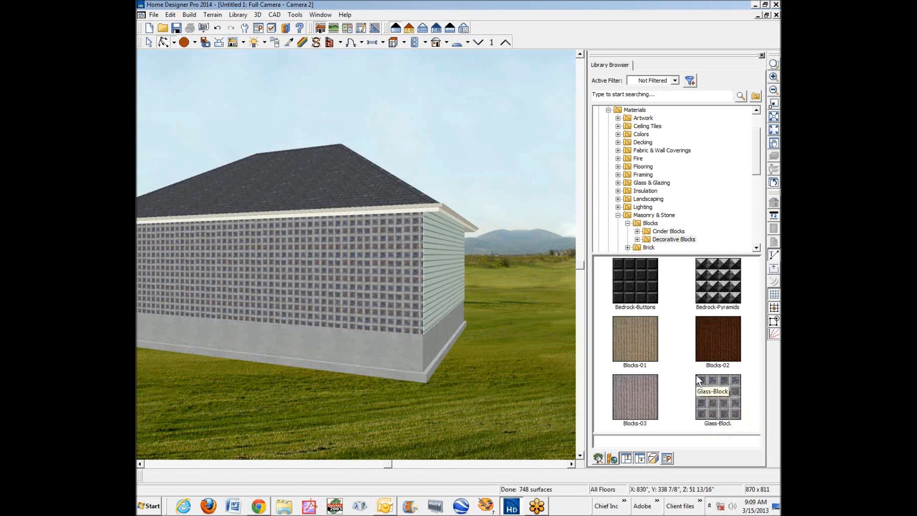
drag(358, 271, 468, 378)
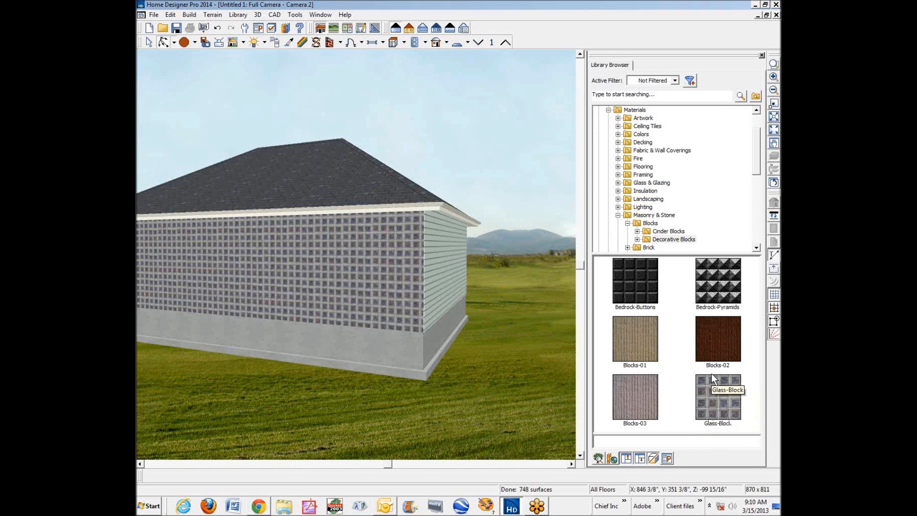
scroll(356, 272, up, 5)
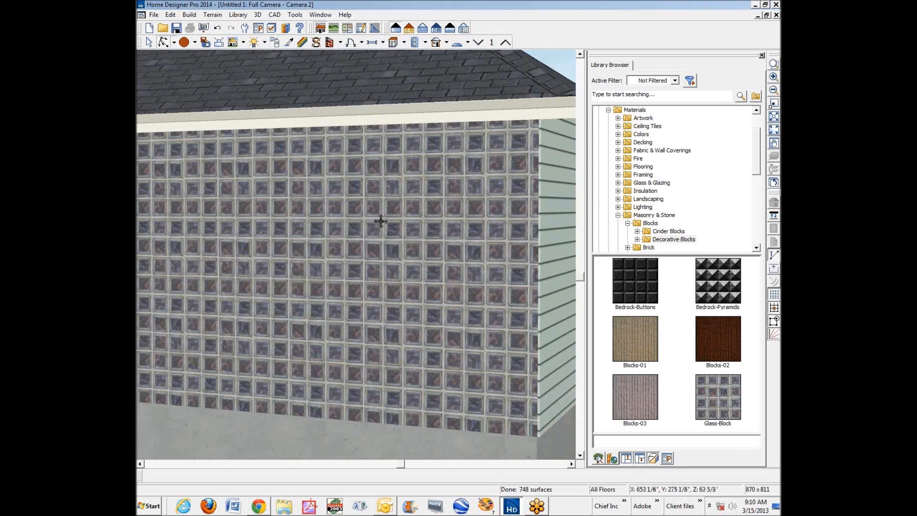
mouse_move(331, 219)
mouse_down()
mouse_move(336, 196)
mouse_move(336, 214)
mouse_up()
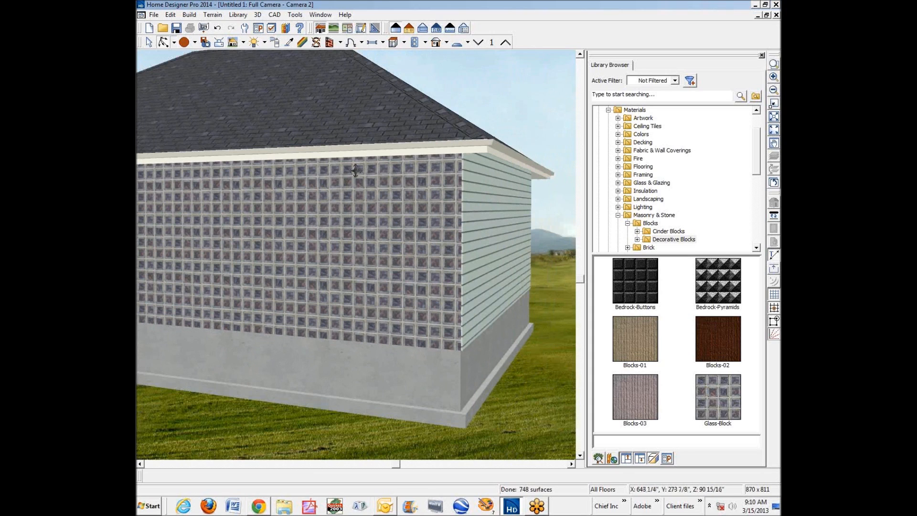